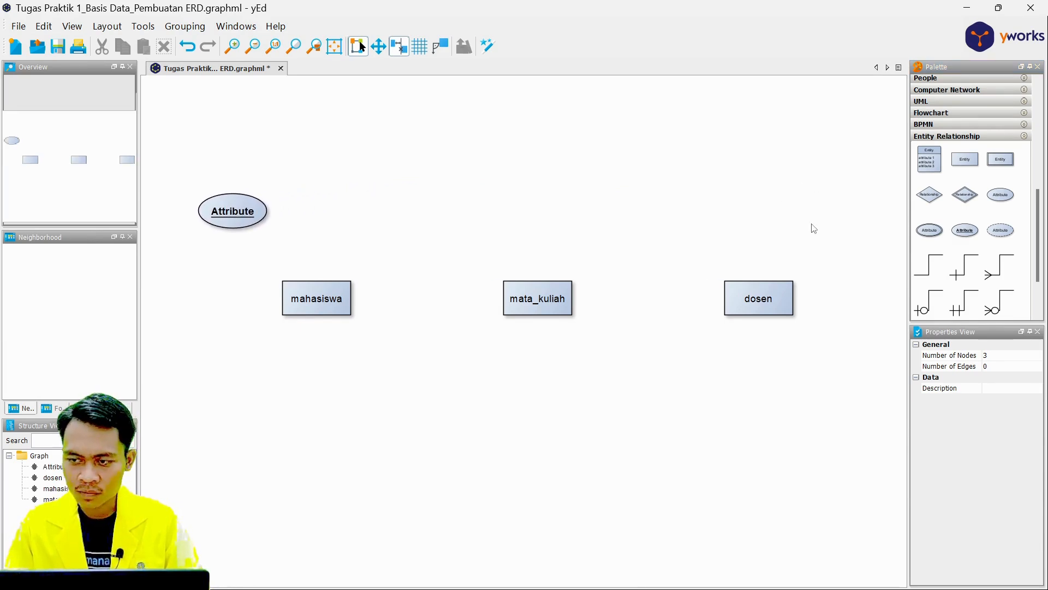
Add underlined key attribute ellipses near mata_kuliah and dosen, and plain attribute ellipses below the entities.
{"action": "left_click_drag", "start_coordinate": [965, 229], "coordinate": [472, 211]}
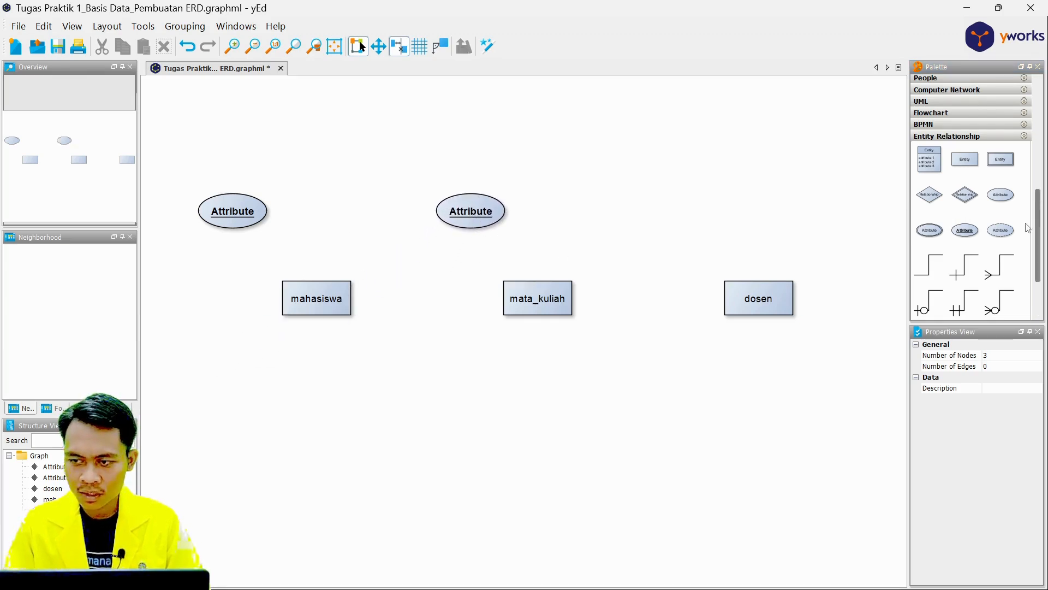
{"action": "left_click_drag", "start_coordinate": [966, 232], "coordinate": [703, 212]}
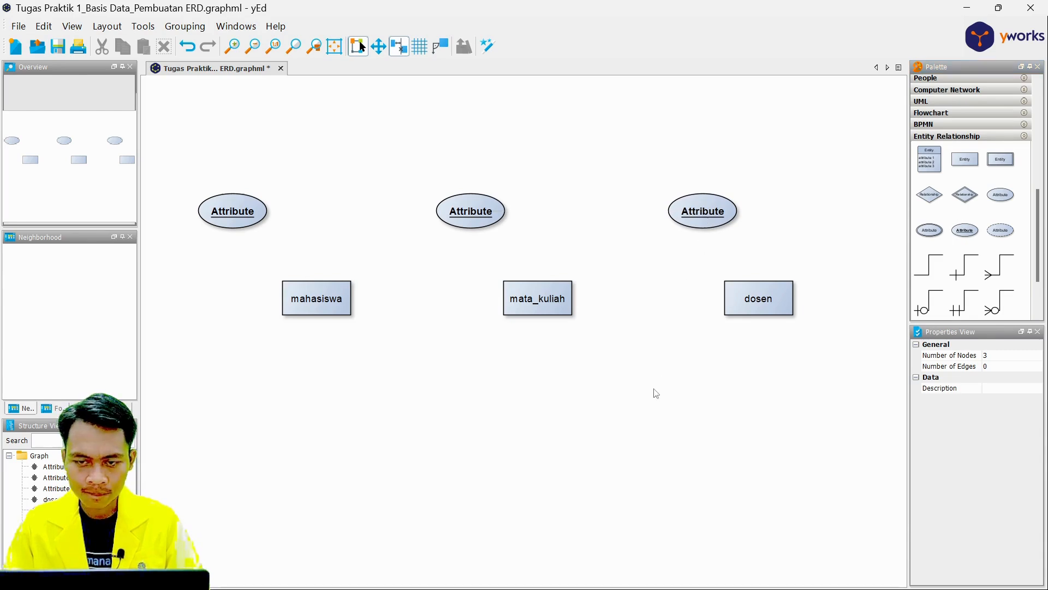
{"action": "left_click_drag", "start_coordinate": [1001, 196], "coordinate": [703, 405]}
Align each key attribute ellipse directly above its entity and each plain attribute ellipse directly below it.
{"action": "left_click_drag", "start_coordinate": [715, 209], "coordinate": [823, 196]}
{"action": "left_click_drag", "start_coordinate": [705, 405], "coordinate": [760, 375]}
{"action": "left_click_drag", "start_coordinate": [812, 197], "coordinate": [758, 201]}
{"action": "left_click_drag", "start_coordinate": [455, 211], "coordinate": [524, 201]}
{"action": "left_click_drag", "start_coordinate": [475, 380], "coordinate": [547, 380]}
{"action": "left_click_drag", "start_coordinate": [241, 208], "coordinate": [330, 199]}
{"action": "left_click_drag", "start_coordinate": [237, 379], "coordinate": [320, 385]}
{"action": "left_click", "coordinate": [425, 236]}
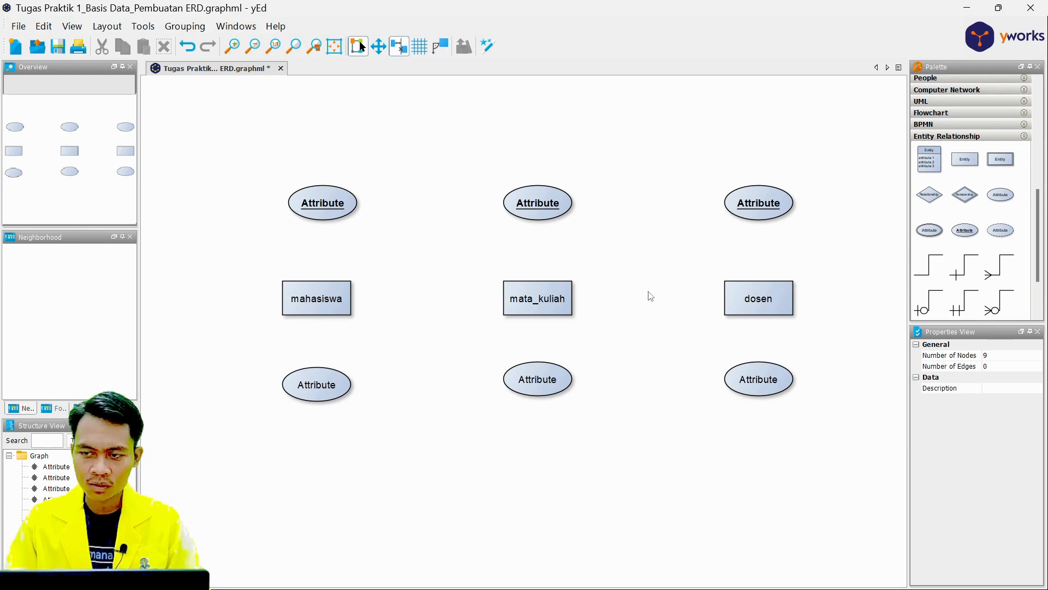
Rename the key attribute above mahasiswa as nim.
{"action": "left_click", "coordinate": [332, 203]}
{"action": "key", "text": "F2"}
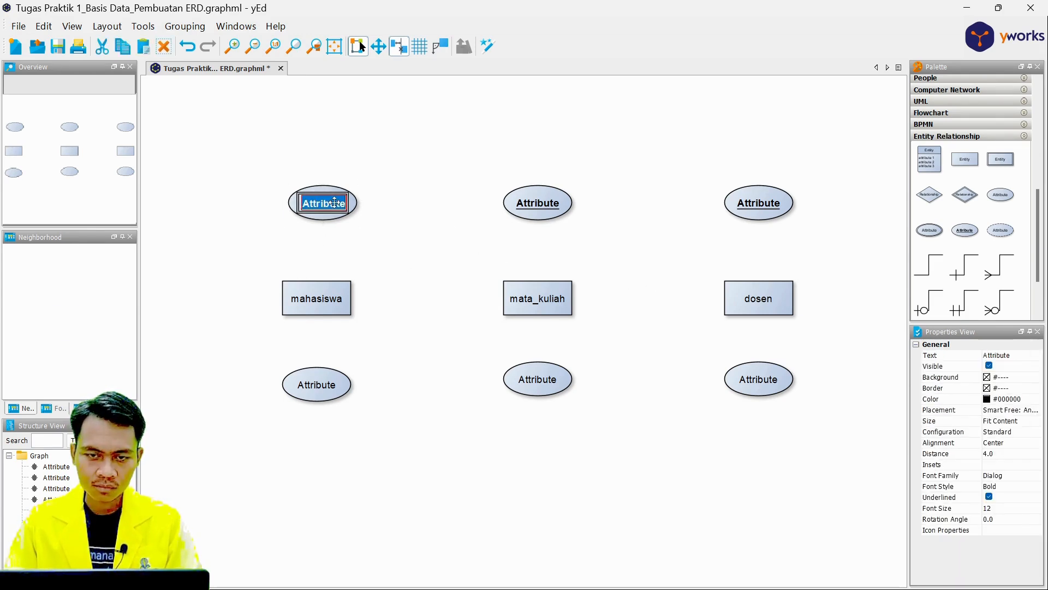
{"action": "key", "text": "BackSpace"}
{"action": "type", "text": "nim"}
Rename the attribute below mahasiswa as nama_mahasiswa and widen its ellipse to fit the text.
{"action": "left_click", "coordinate": [333, 382]}
{"action": "key", "text": "F2"}
{"action": "key", "text": "BackSpace"}
{"action": "type", "text": "nama_mahasiswa"}
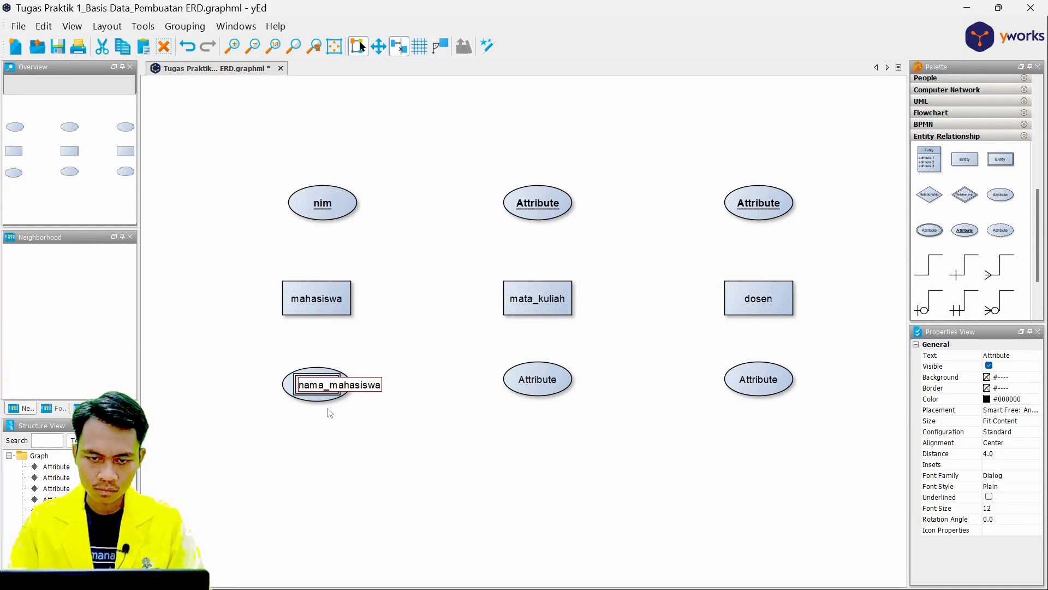
{"action": "key", "text": "Return"}
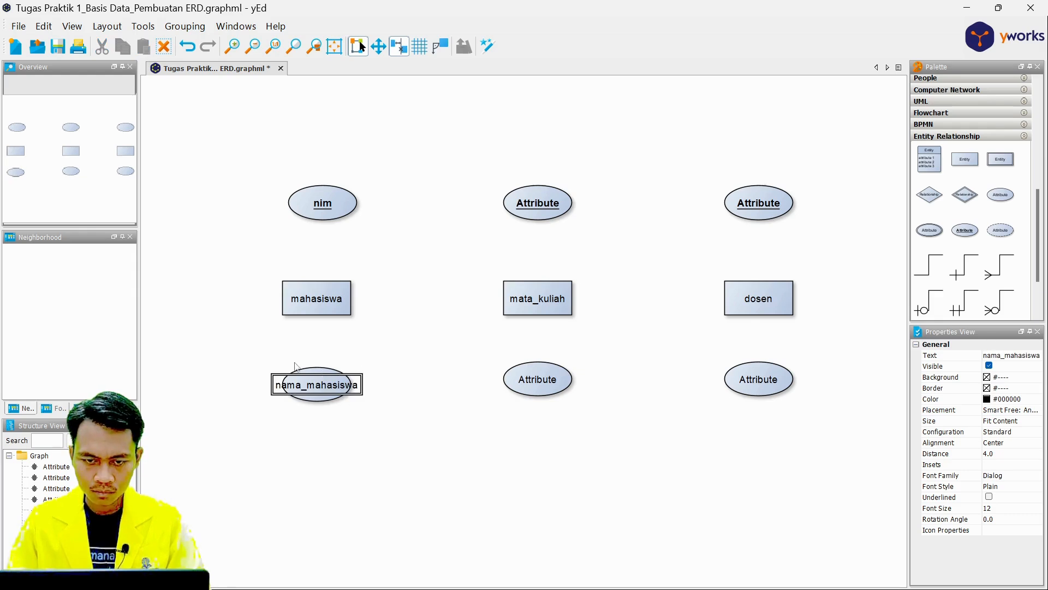
{"action": "left_click", "coordinate": [317, 369]}
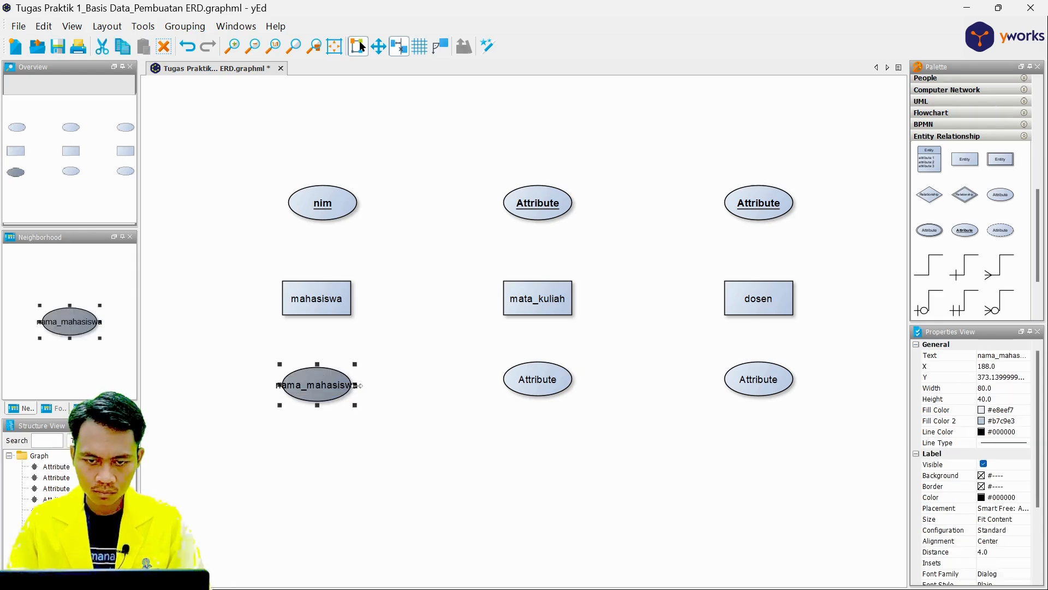
{"action": "mouse_move", "coordinate": [359, 385]}
{"action": "left_mouse_down"}
{"action": "mouse_move", "coordinate": [388, 386]}
{"action": "mouse_move", "coordinate": [376, 385]}
{"action": "left_mouse_up"}
Rename the key attribute above mata_kuliah as kode_mk.
{"action": "double_click", "coordinate": [548, 203]}
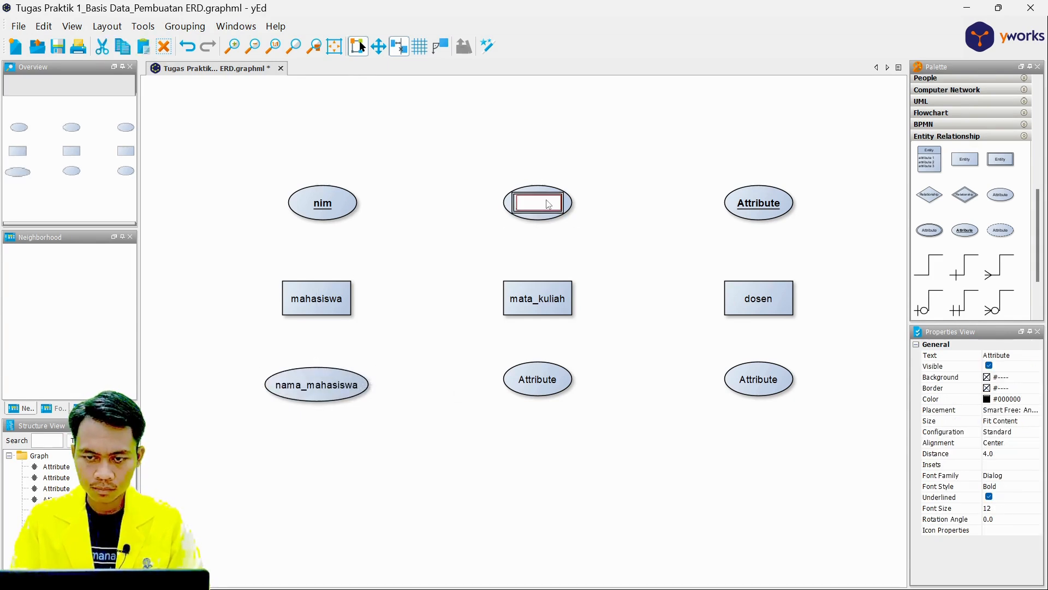
{"action": "type", "text": "kode_mk"}
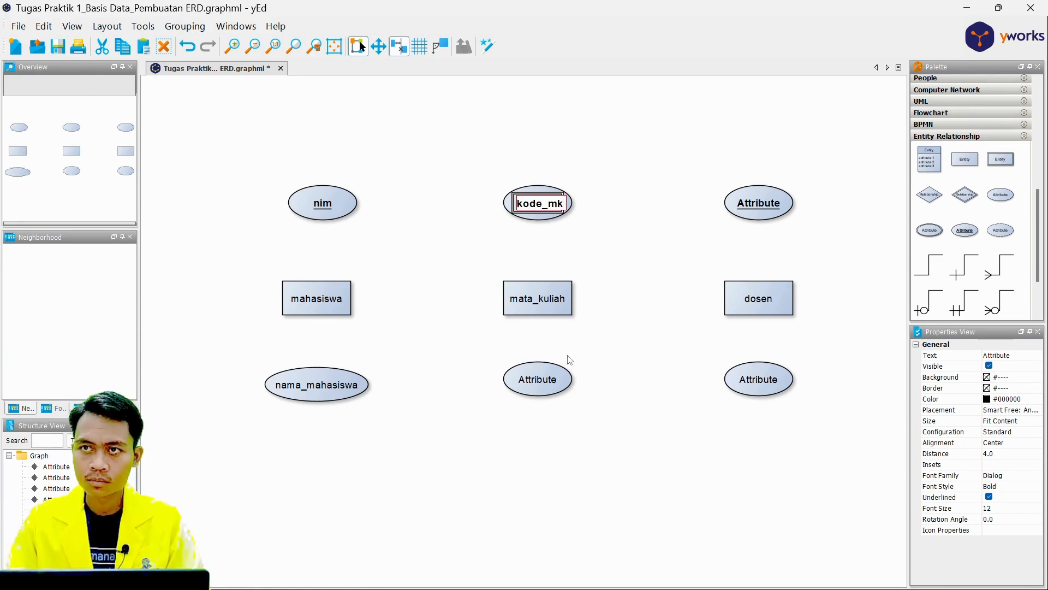
{"action": "key", "text": "Return"}
Rename the attribute below mata_kuliah as nama_matakuliah and widen its ellipse to fit the text.
{"action": "double_click", "coordinate": [549, 381]}
{"action": "type", "text": "nama_mata"}
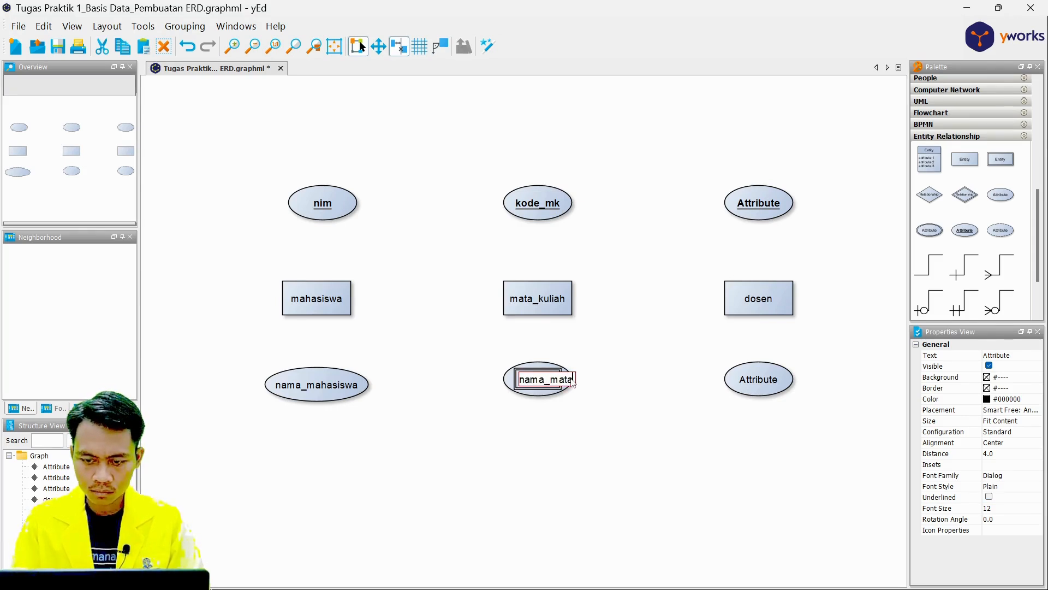
{"action": "type", "text": "kuliah"}
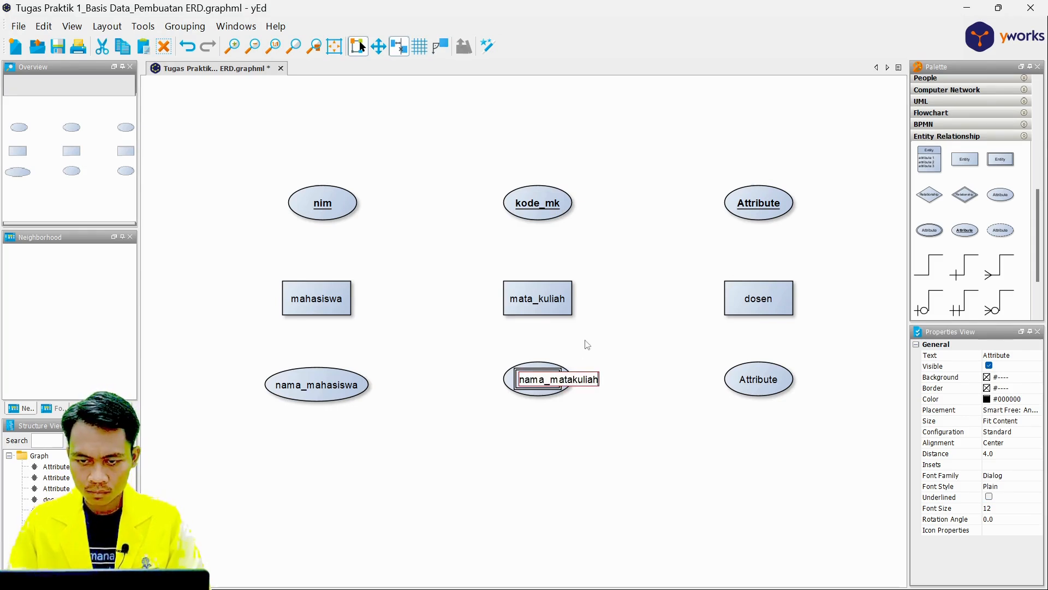
{"action": "key", "text": "Return"}
{"action": "double_click", "coordinate": [548, 382]}
{"action": "left_click", "coordinate": [549, 375]}
{"action": "left_click", "coordinate": [550, 371]}
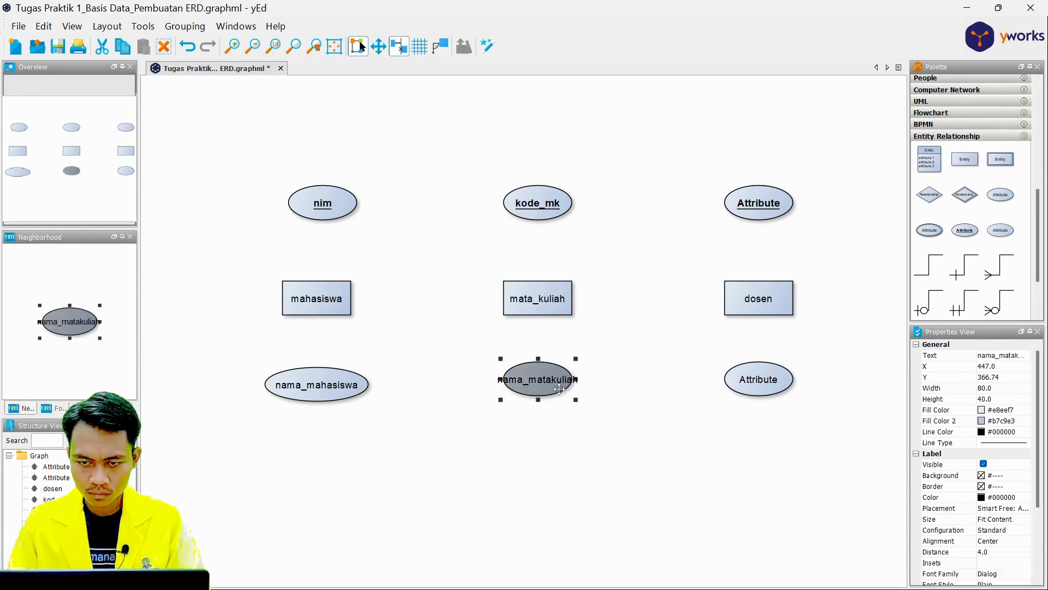
{"action": "left_click_drag", "start_coordinate": [589, 378], "coordinate": [551, 378]}
Rename the key attribute above dosen as nid.
{"action": "left_click", "coordinate": [762, 375]}
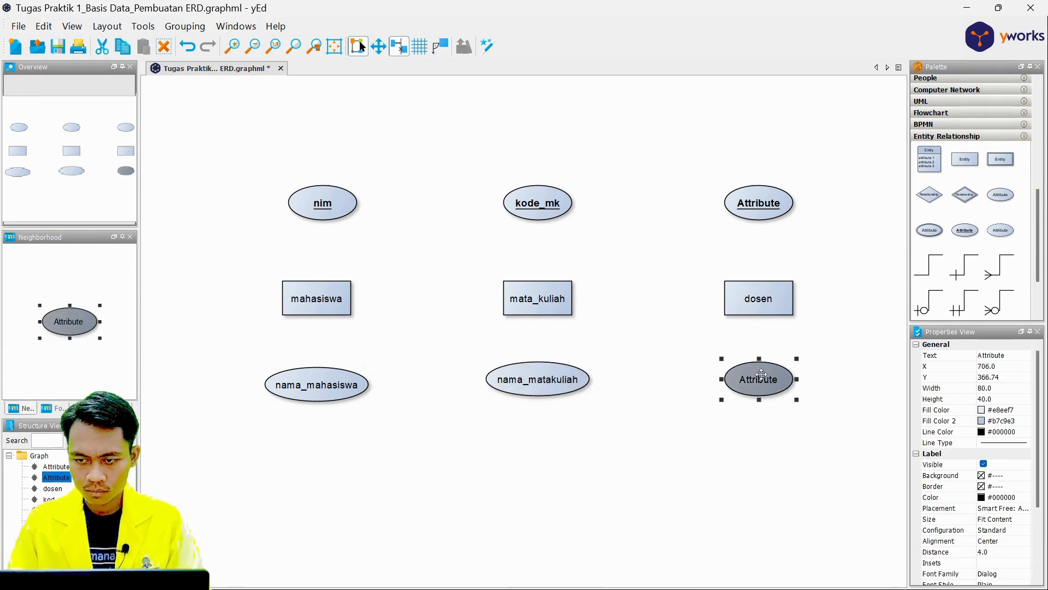
{"action": "double_click", "coordinate": [761, 207]}
{"action": "key", "text": "BackSpace"}
{"action": "type", "text": "nid"}
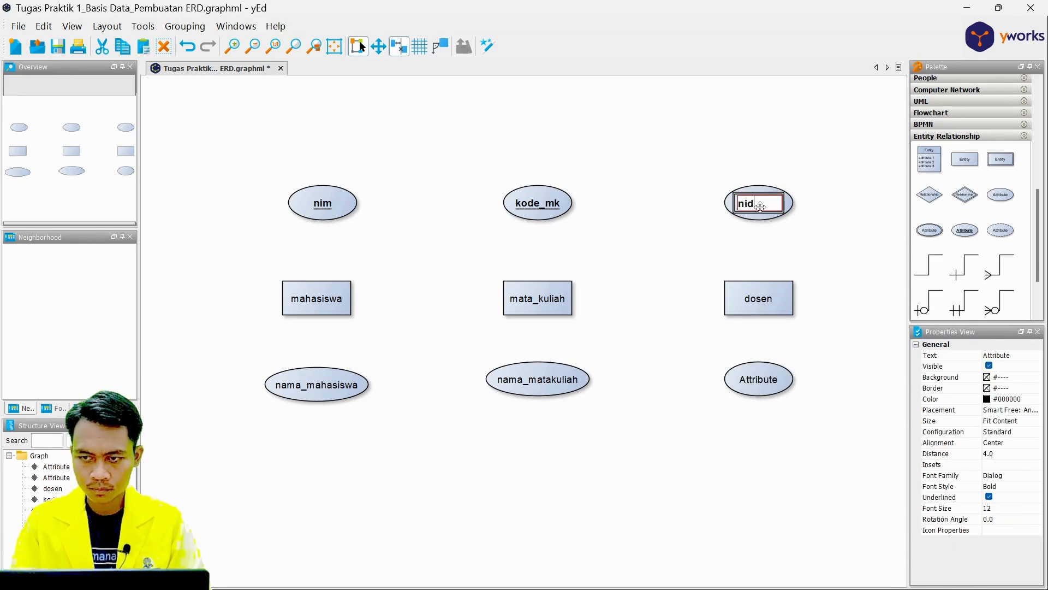
Rename the attribute below dosen as nama_dosen and widen its ellipse to fit the text.
{"action": "left_click", "coordinate": [757, 376]}
{"action": "double_click", "coordinate": [774, 376]}
{"action": "key", "text": "BackSpace"}
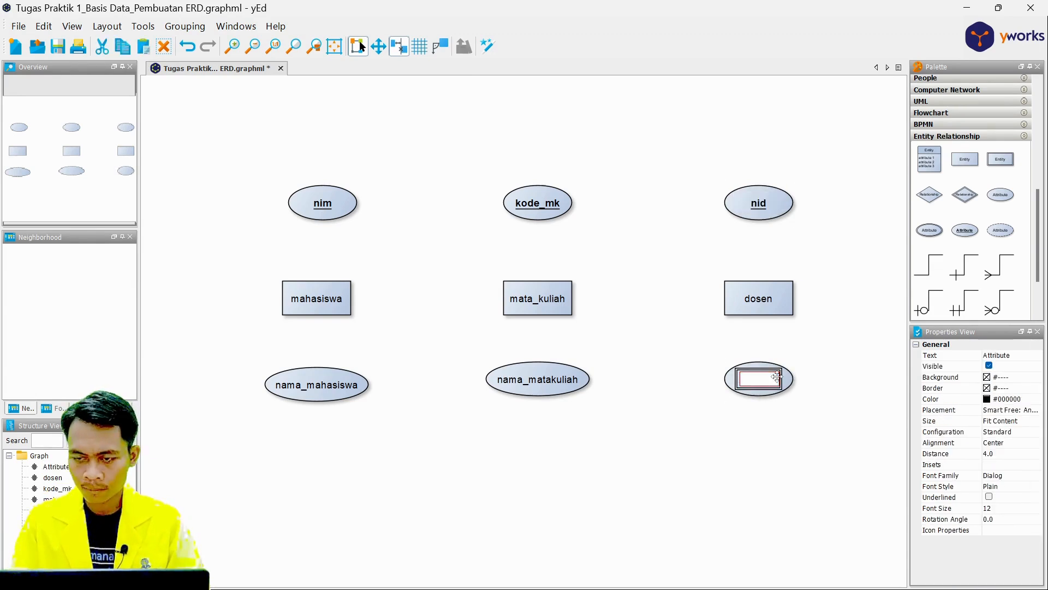
{"action": "type", "text": "nama_dosen"}
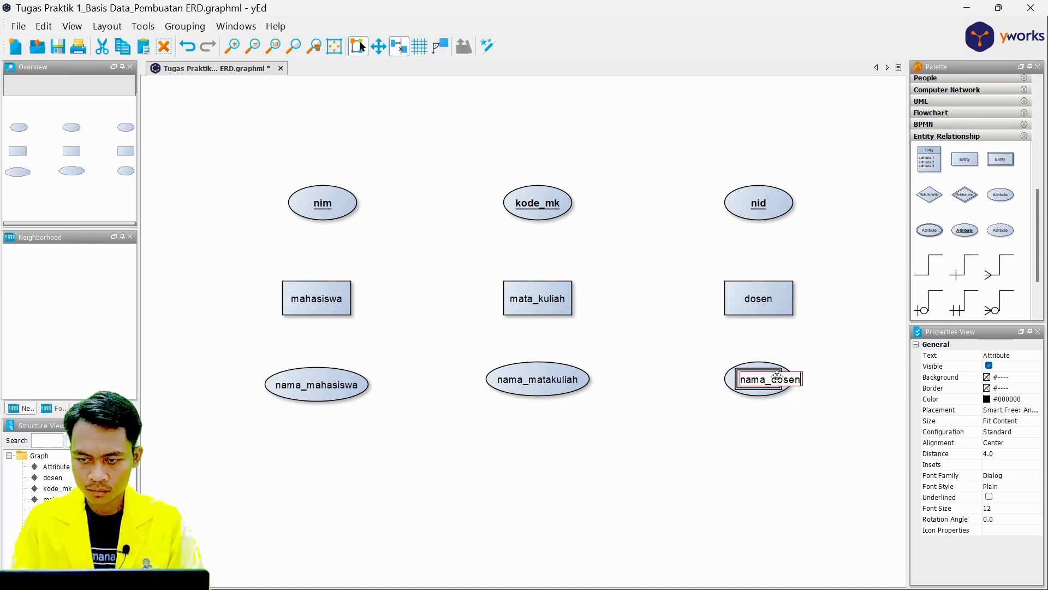
{"action": "left_click", "coordinate": [770, 385]}
{"action": "left_click", "coordinate": [770, 384]}
{"action": "mouse_move", "coordinate": [771, 382]}
{"action": "left_mouse_down"}
{"action": "mouse_move", "coordinate": [789, 381]}
{"action": "mouse_move", "coordinate": [771, 381]}
{"action": "left_mouse_up"}
{"action": "left_click", "coordinate": [794, 456]}
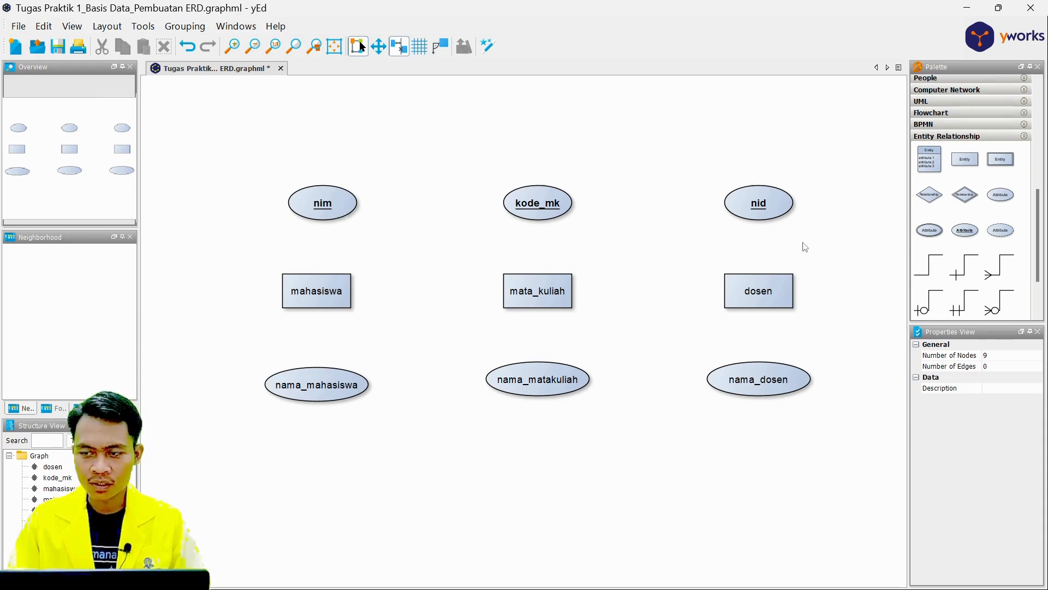
Connect mahasiswa, mata_kuliah and dosen to the attributes above and below them with plain relationship lines.
{"action": "left_click_drag", "start_coordinate": [929, 266], "coordinate": [318, 284]}
{"action": "mouse_move", "coordinate": [323, 376]}
{"action": "left_mouse_down"}
{"action": "mouse_move", "coordinate": [332, 337]}
{"action": "mouse_move", "coordinate": [319, 297]}
{"action": "left_mouse_up"}
{"action": "mouse_move", "coordinate": [942, 269]}
{"action": "left_mouse_down"}
{"action": "mouse_move", "coordinate": [546, 205]}
{"action": "mouse_move", "coordinate": [543, 297]}
{"action": "mouse_move", "coordinate": [578, 360]}
{"action": "mouse_move", "coordinate": [549, 376]}
{"action": "left_mouse_up"}
{"action": "left_click_drag", "start_coordinate": [548, 377], "coordinate": [539, 298]}
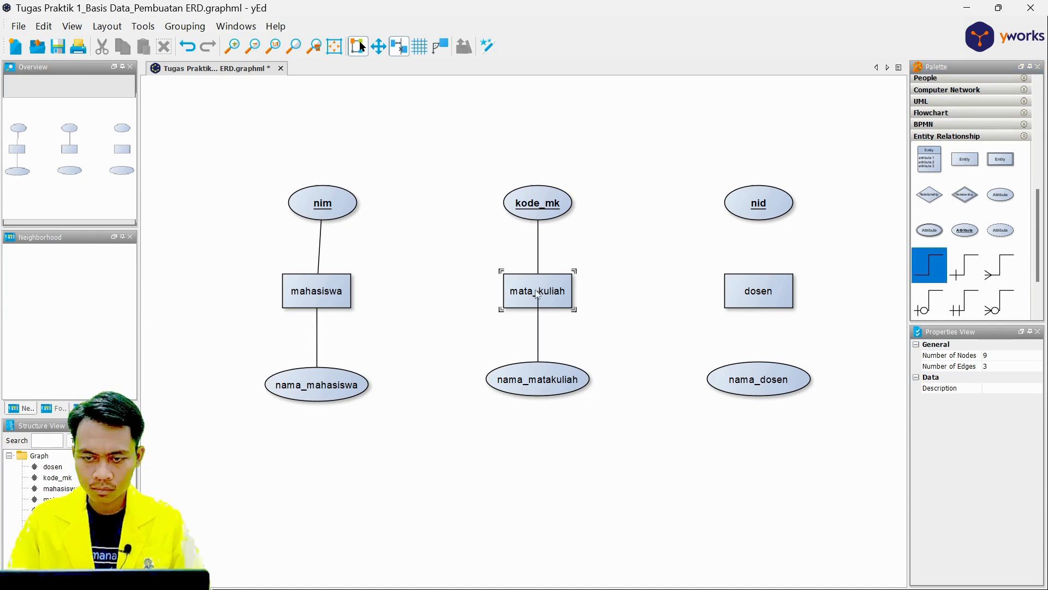
{"action": "left_click_drag", "start_coordinate": [938, 273], "coordinate": [775, 361]}
{"action": "left_click_drag", "start_coordinate": [912, 279], "coordinate": [760, 297]}
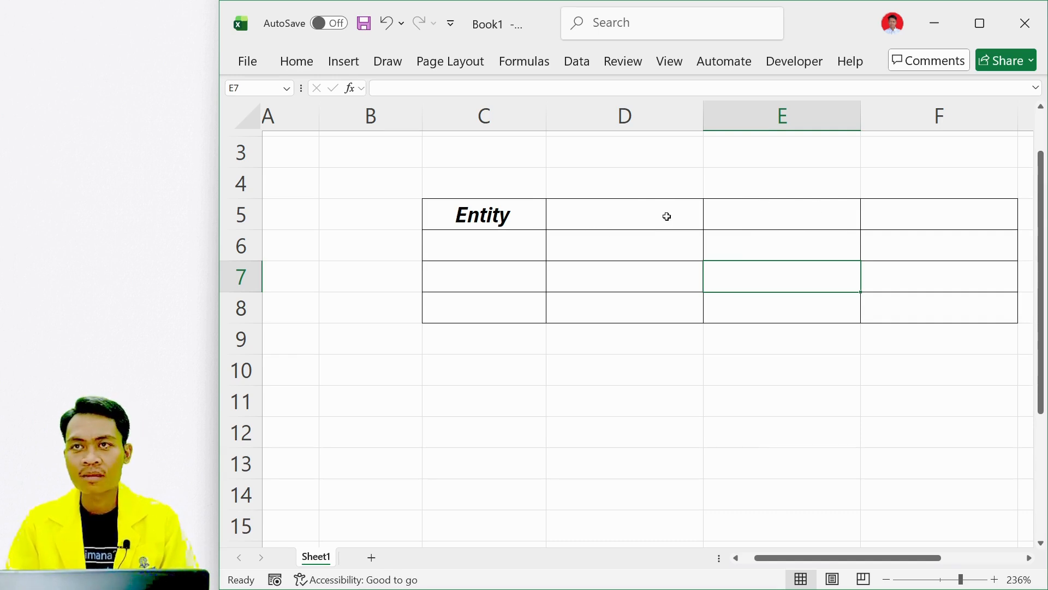
In the Excel workbook, enter the column headings Mahasiswa, Mata Kuliah and Dosen in D5:F5, beside Entity.
{"action": "left_click", "coordinate": [579, 209]}
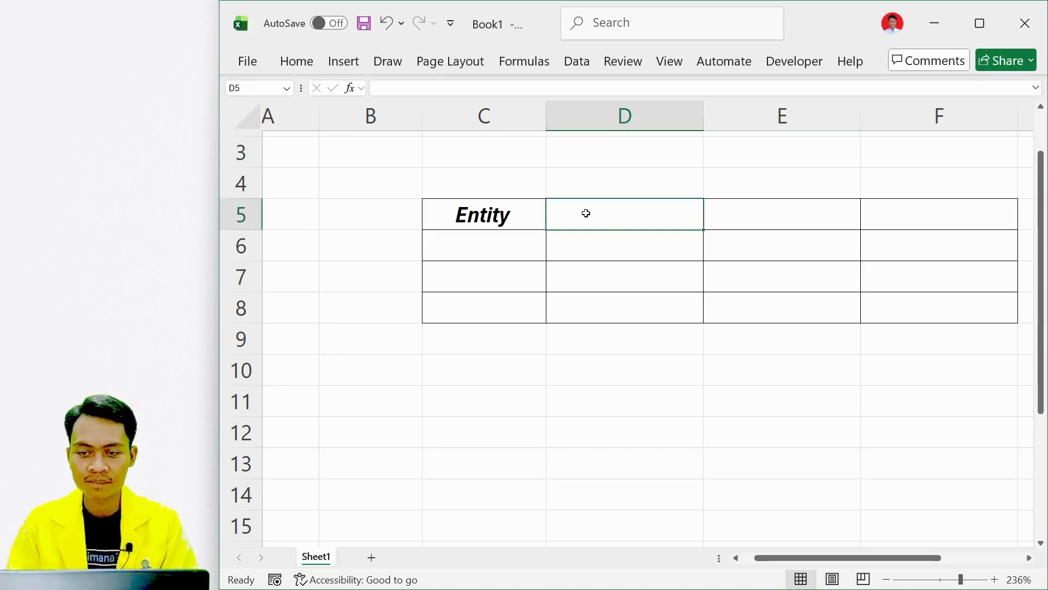
{"action": "type", "text": "Mahasiswa"}
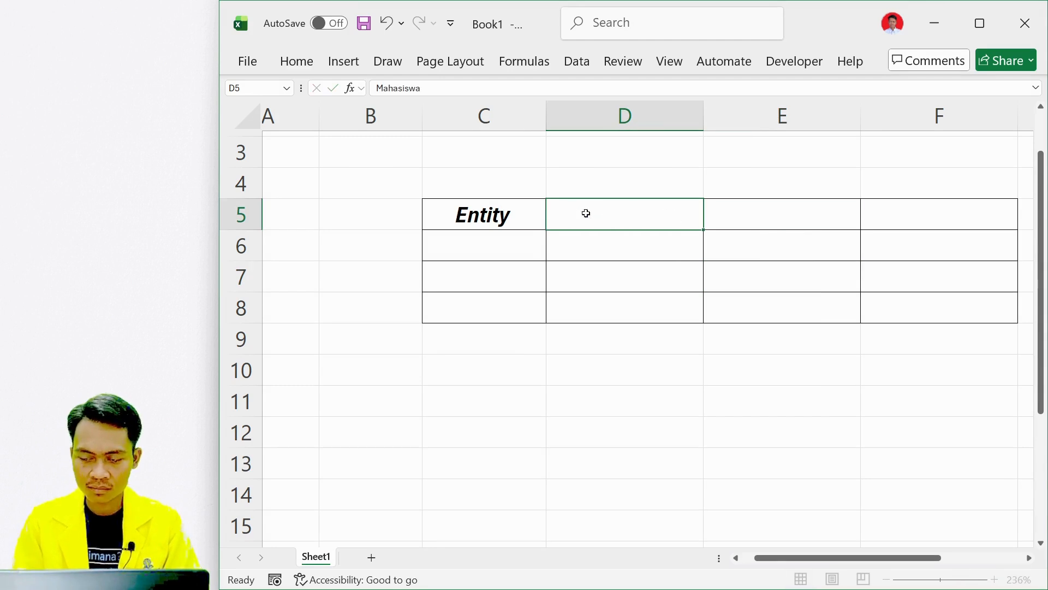
{"action": "key", "text": "Tab"}
{"action": "type", "text": "Mata Kuliah"}
{"action": "key", "text": "Tab"}
{"action": "type", "text": "Dosen"}
{"action": "key", "text": "Return"}
Enter the row headings Mahasiswa, Mata Kuliah and Dosen in C6:C8, below Entity.
{"action": "key", "text": "Left"}
{"action": "key", "text": "Left"}
{"action": "key", "text": "Left"}
{"action": "type", "text": "Mahasiswa"}
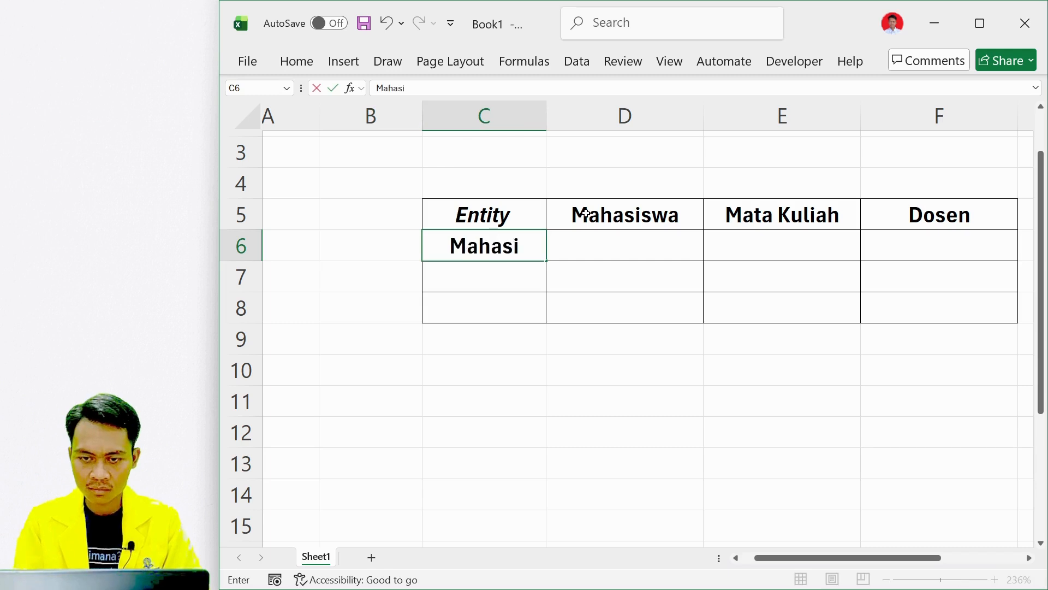
{"action": "key", "text": "Return"}
{"action": "type", "text": "Mata Kuliah"}
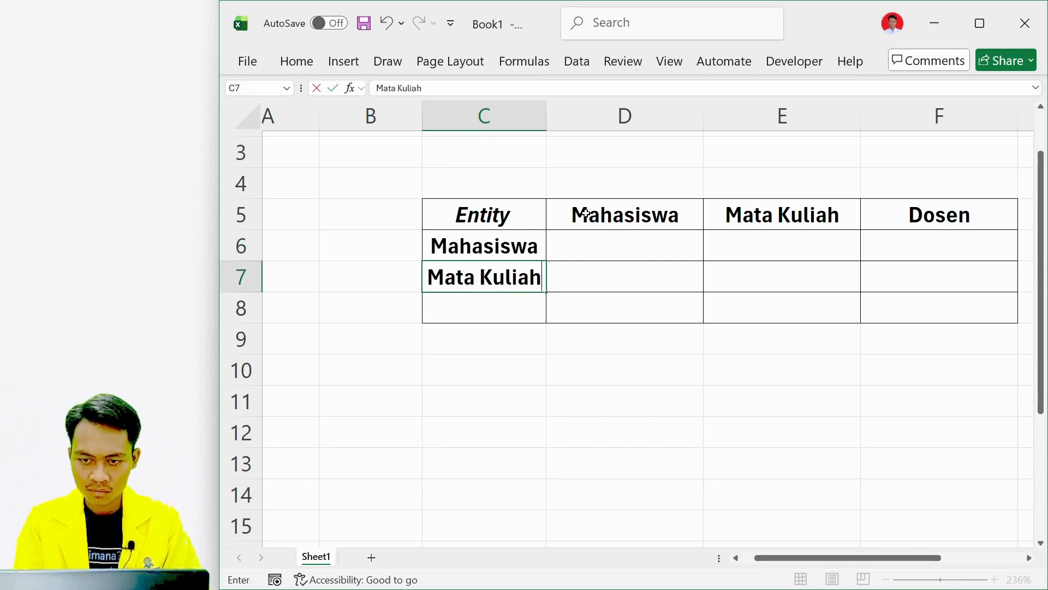
{"action": "key", "text": "Return"}
{"action": "type", "text": "Dosen"}
{"action": "key", "text": "Return"}
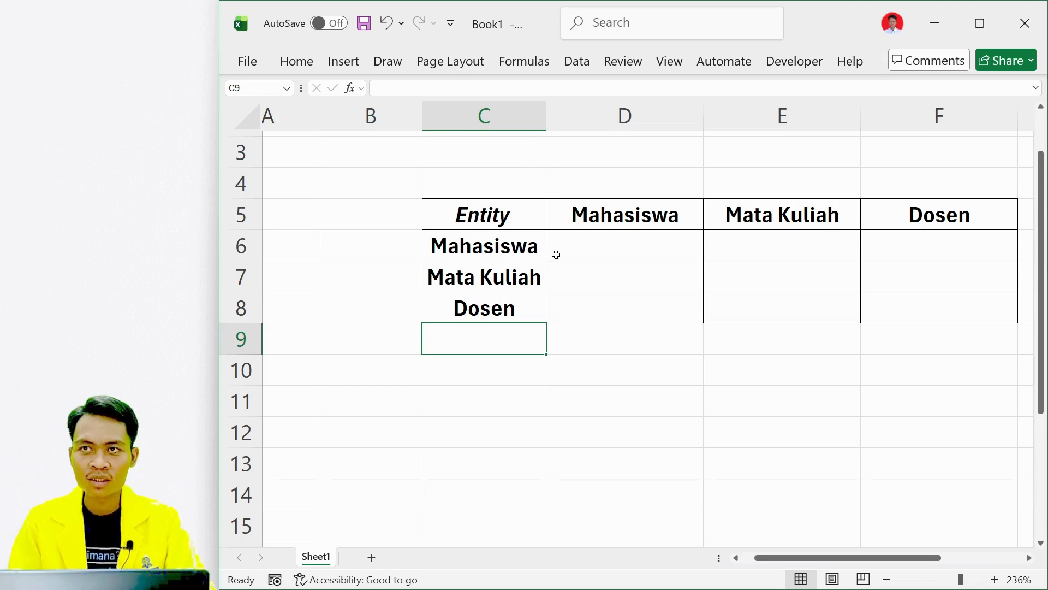
Enter Meregistrasi in E6 as the relationship from Mahasiswa to Mata Kuliah.
{"action": "left_click", "coordinate": [760, 252]}
{"action": "type", "text": "Me"}
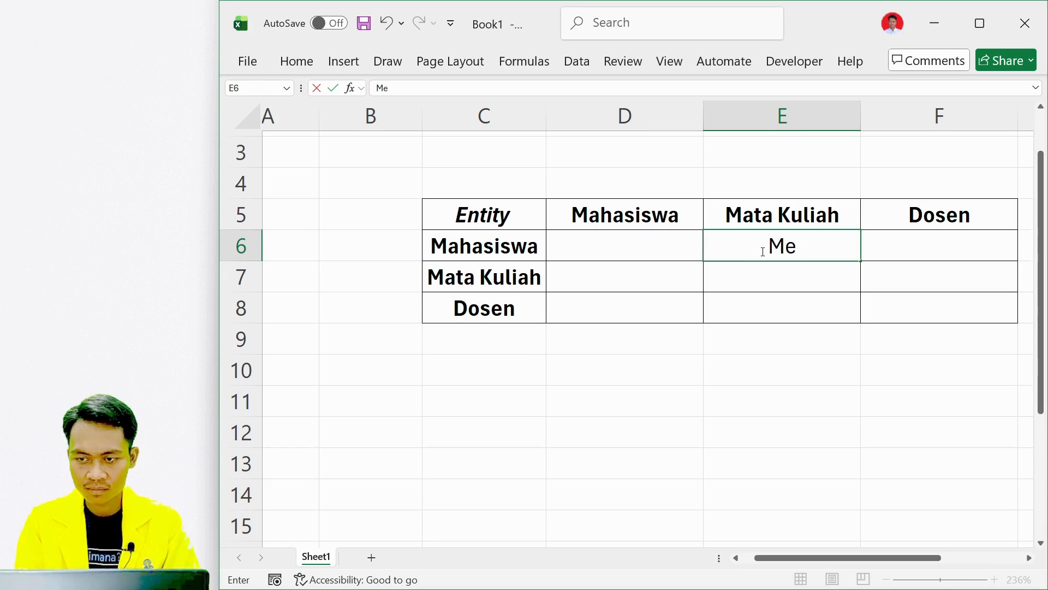
{"action": "type", "text": "registrasi"}
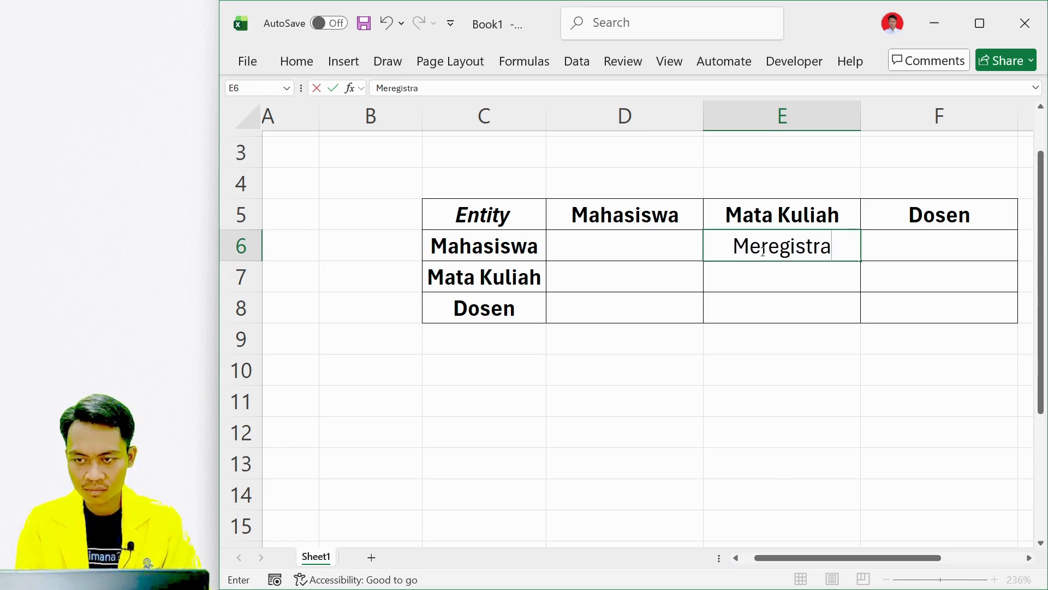
{"action": "key", "text": "Return"}
{"action": "key", "text": "Left"}
{"action": "key", "text": "Left"}
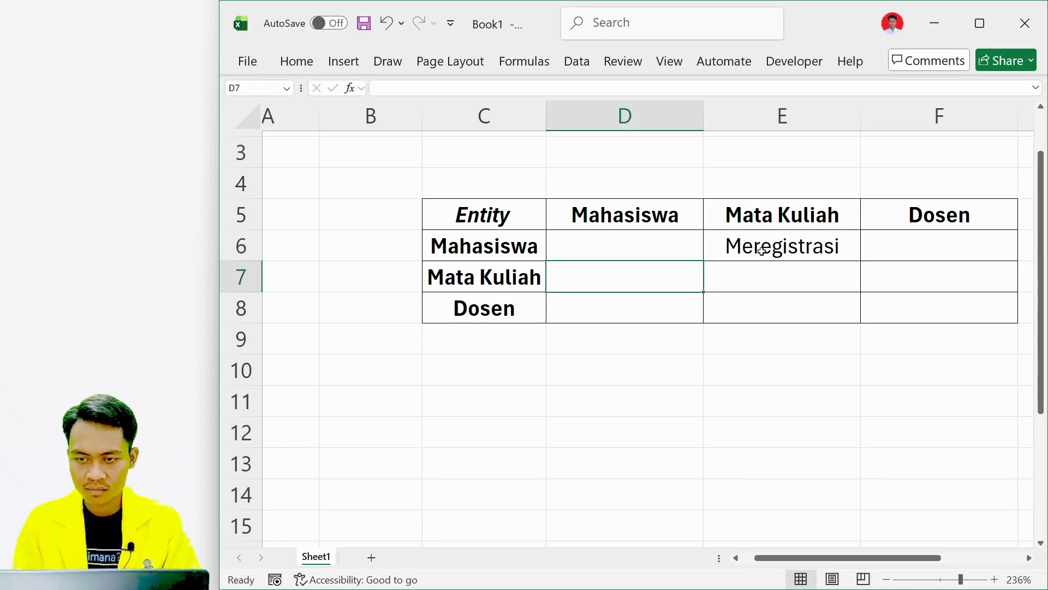
{"action": "key", "text": "Up"}
{"action": "key", "text": "Right"}
{"action": "key", "text": "Right"}
{"action": "key", "text": "Right"}
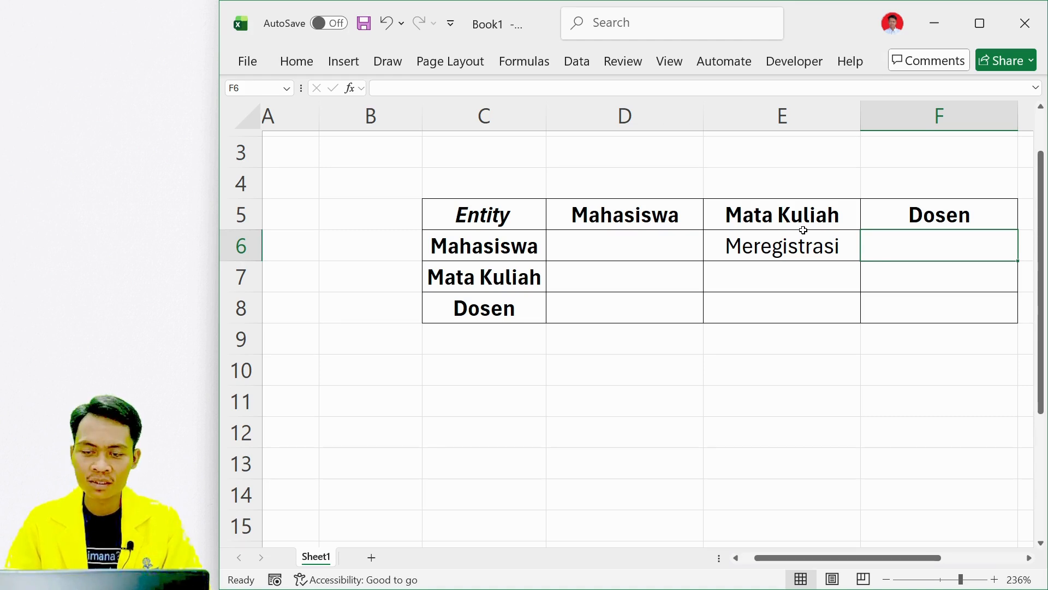
Enter Diregistrasi in D7 as the relationship from Mata Kuliah to Mahasiswa.
{"action": "left_click", "coordinate": [653, 277]}
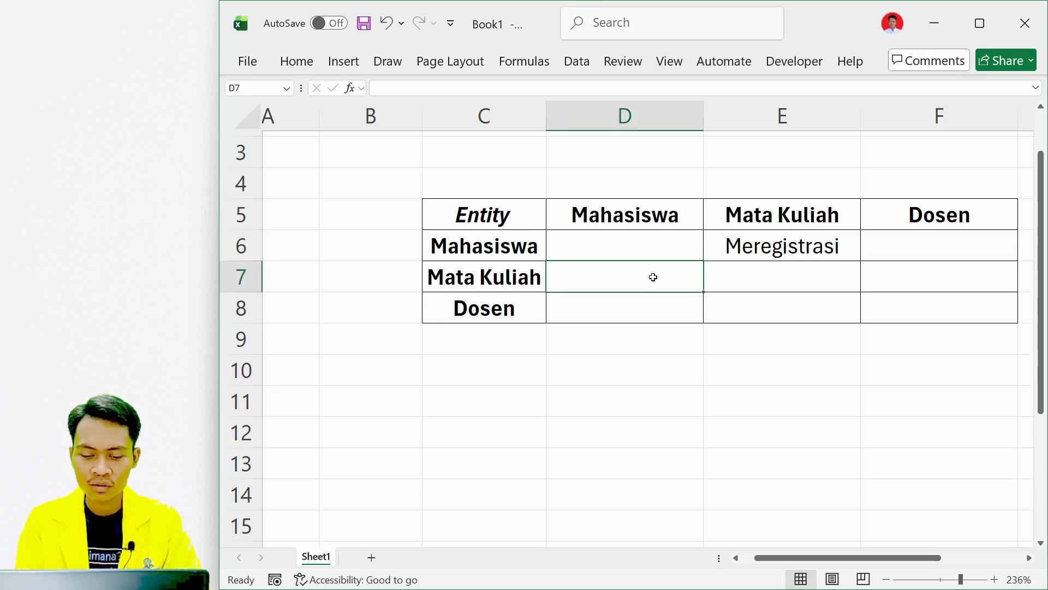
{"action": "type", "text": "Dire"}
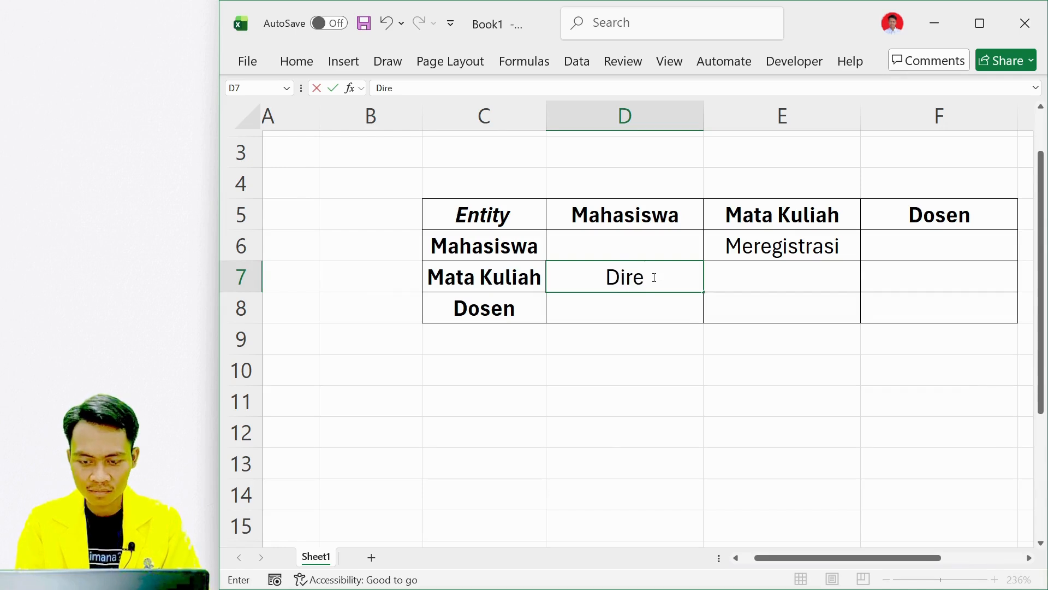
{"action": "type", "text": "gistrasi"}
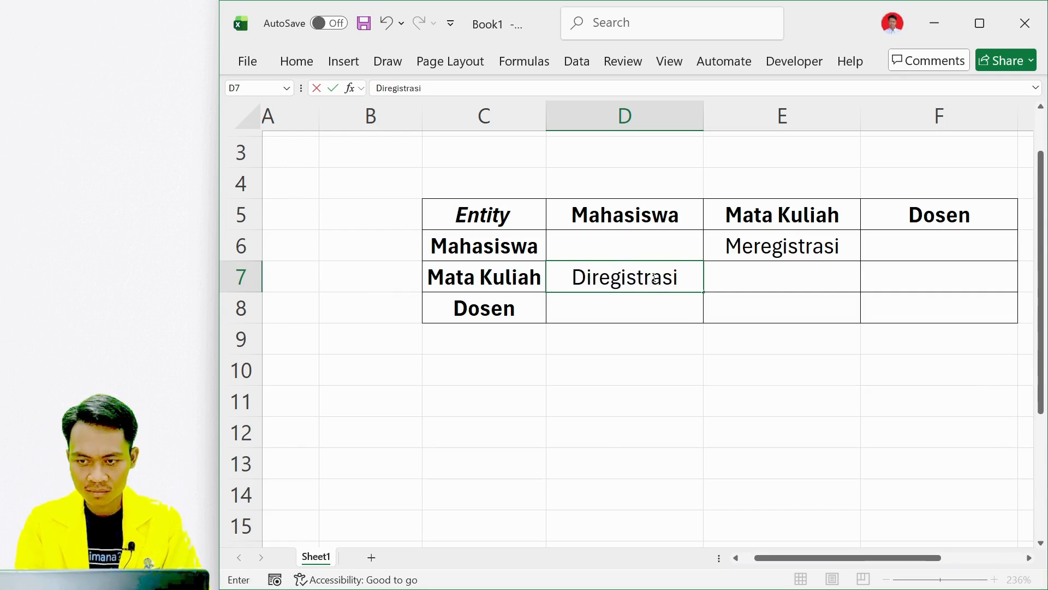
{"action": "key", "text": "Return"}
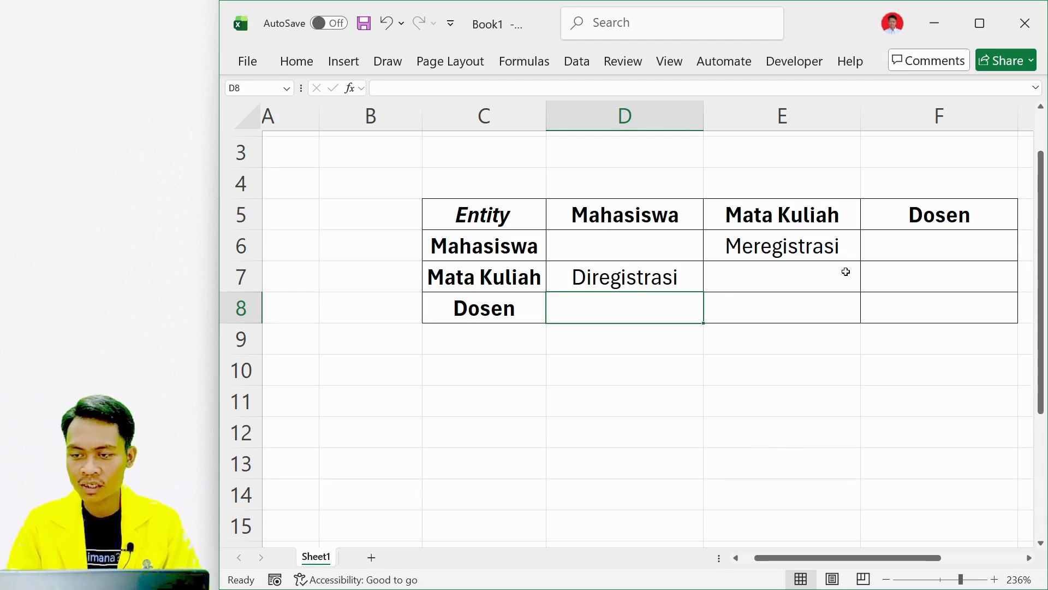
Enter Diajarkan in F7 as the relationship from Mata Kuliah to Dosen.
{"action": "left_click", "coordinate": [896, 277]}
{"action": "type", "text": "Diajarkan"}
Enter Mengajar in E8 as the relationship from Dosen to Mata Kuliah.
{"action": "left_click", "coordinate": [650, 305]}
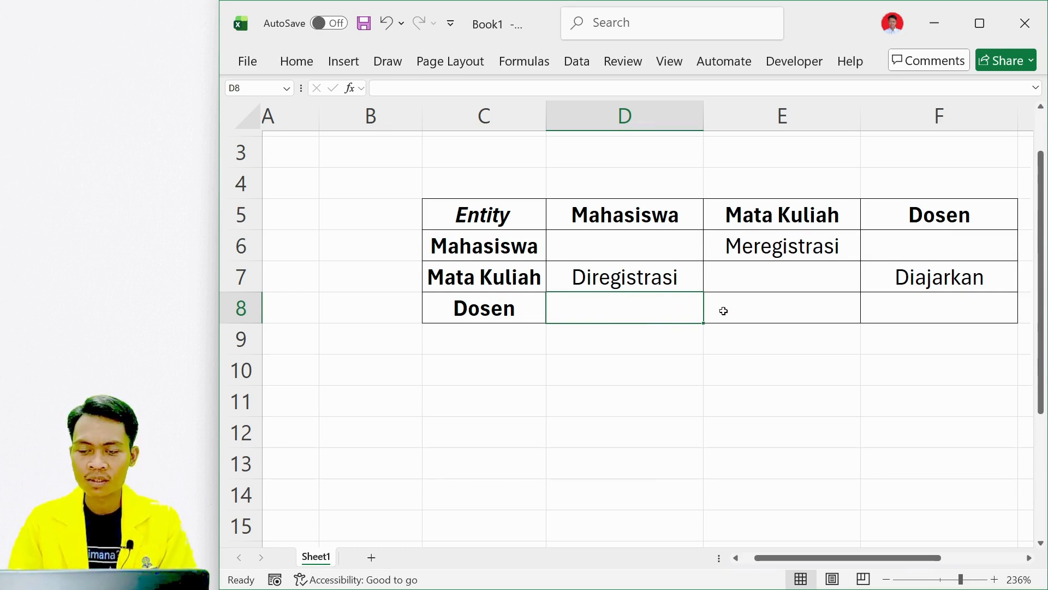
{"action": "left_click", "coordinate": [742, 313]}
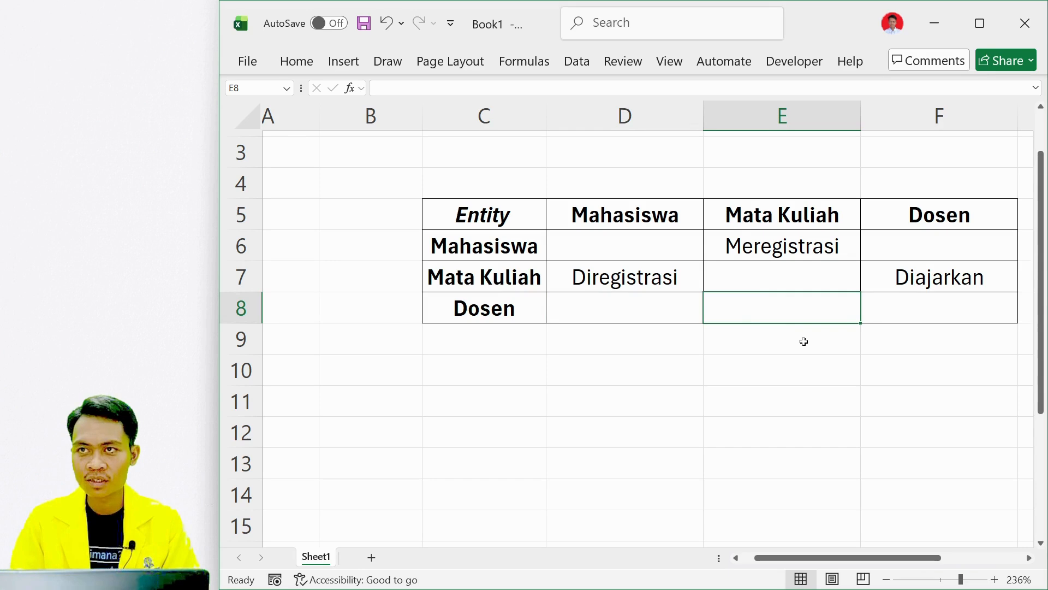
{"action": "type", "text": "M"}
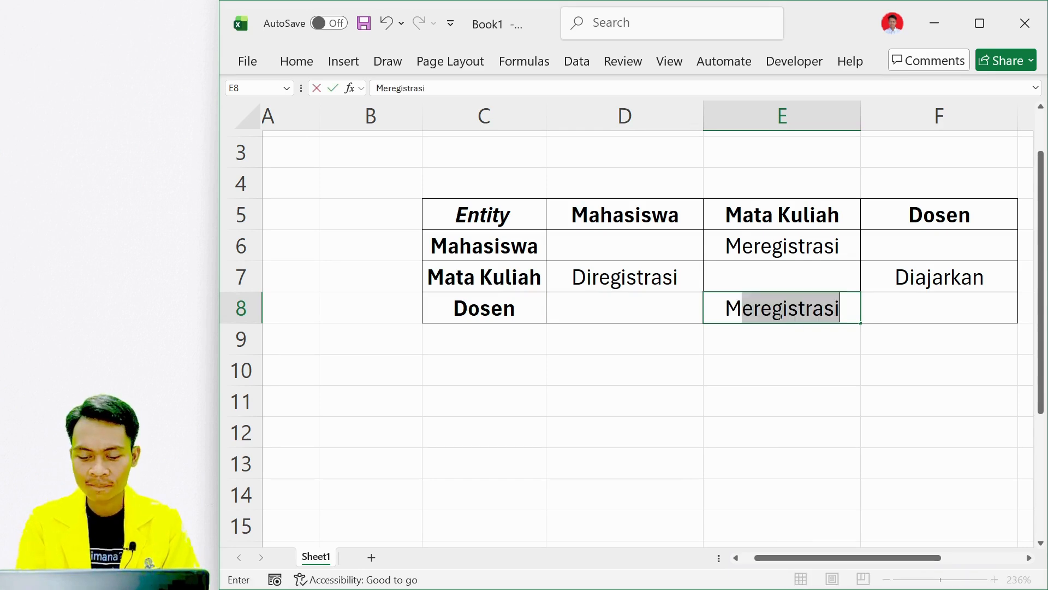
{"action": "type", "text": "engajar"}
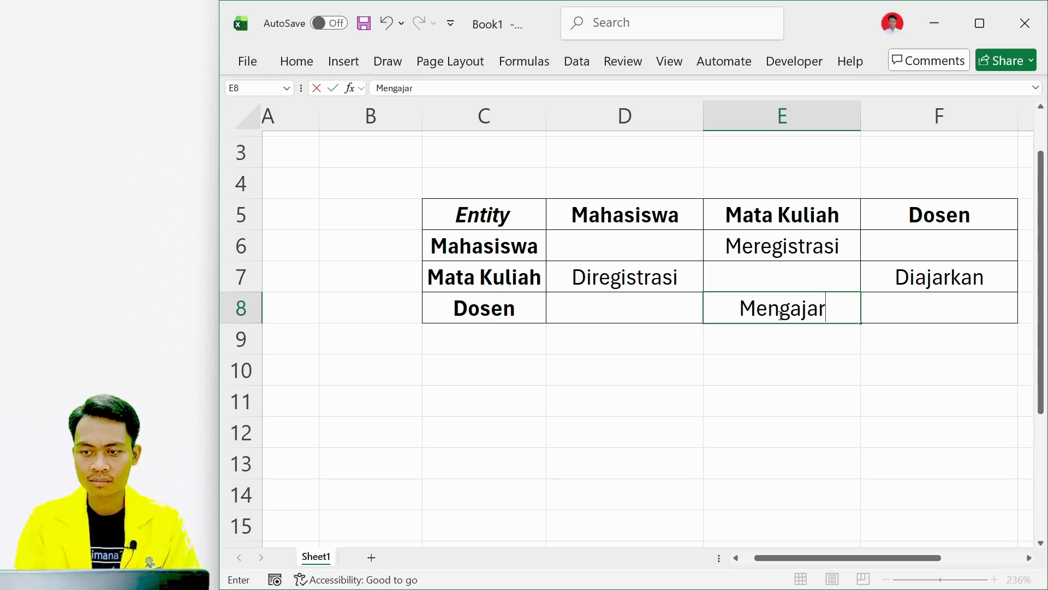
{"action": "key", "text": "Return"}
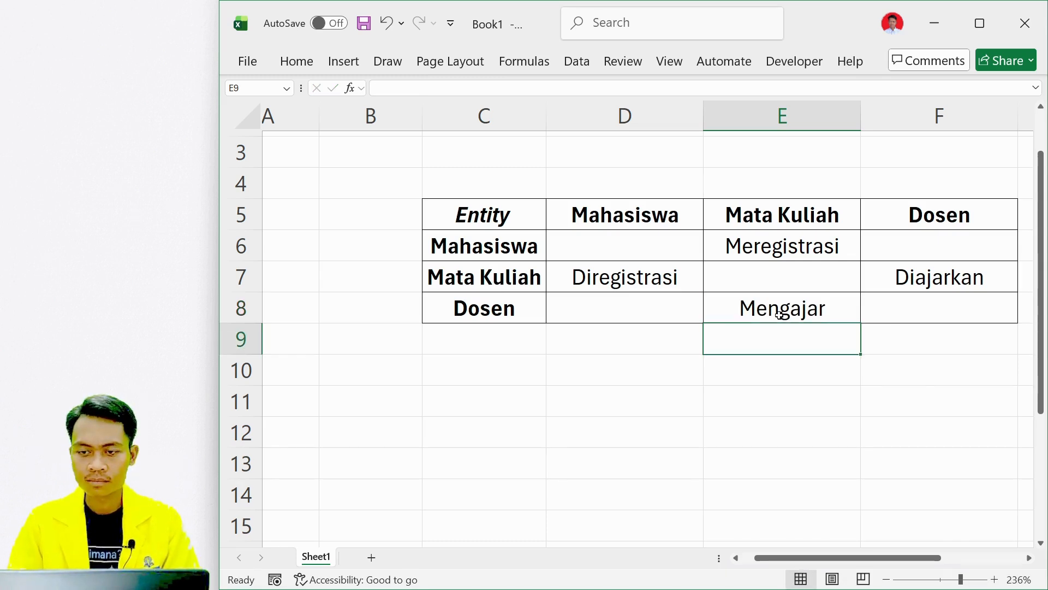
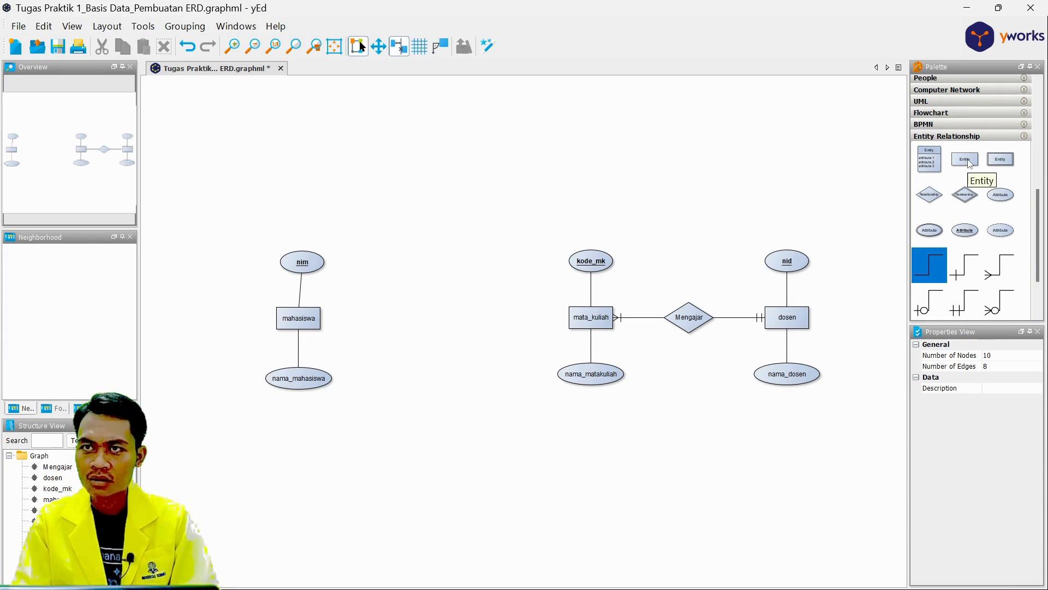
Add a registrasi_mk entity below and between mahasiswa and mata_kuliah, and widen its box to fit the name.
{"action": "left_click_drag", "start_coordinate": [970, 162], "coordinate": [449, 382]}
{"action": "double_click", "coordinate": [451, 380]}
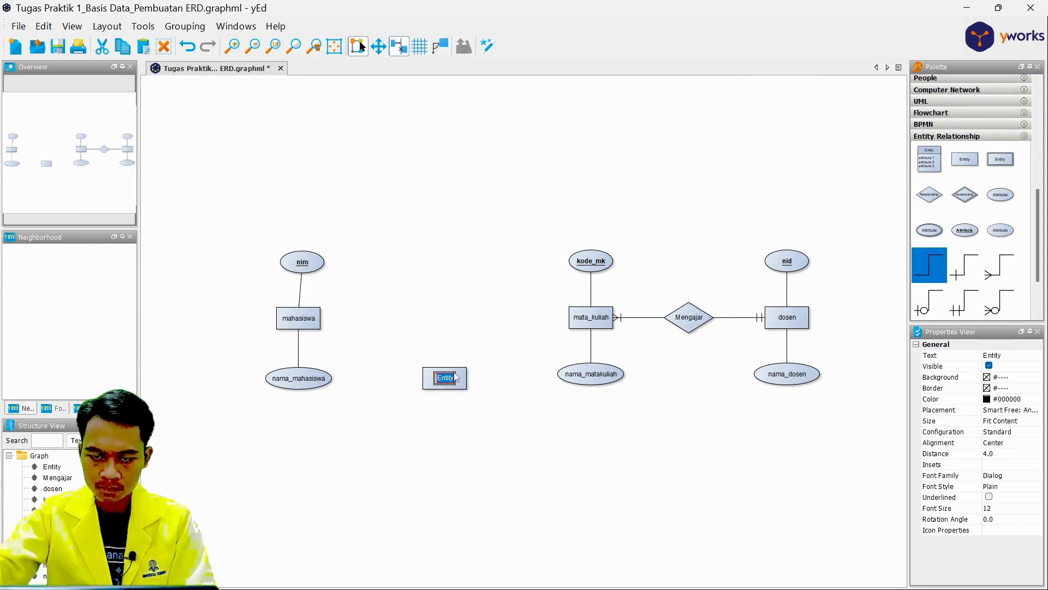
{"action": "key", "text": "BackSpace"}
{"action": "type", "text": "regis"}
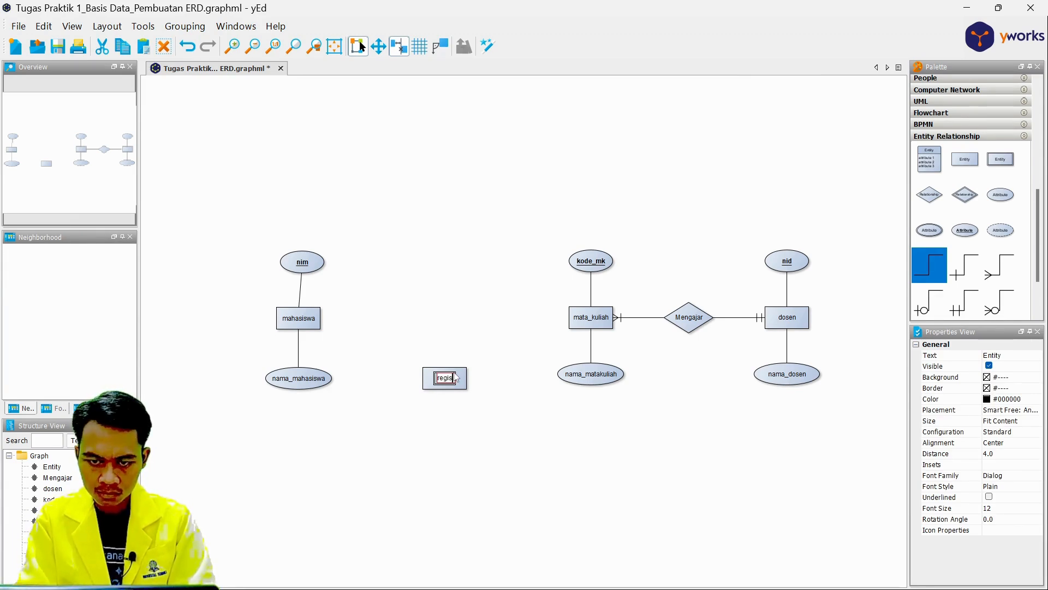
{"action": "type", "text": "trasi_mk"}
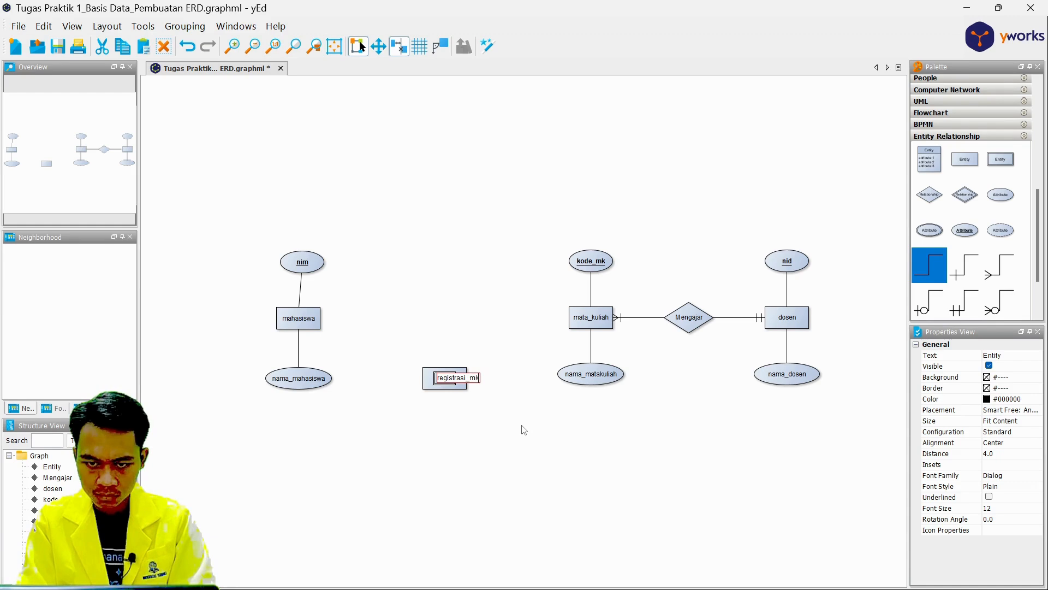
{"action": "left_click", "coordinate": [459, 382]}
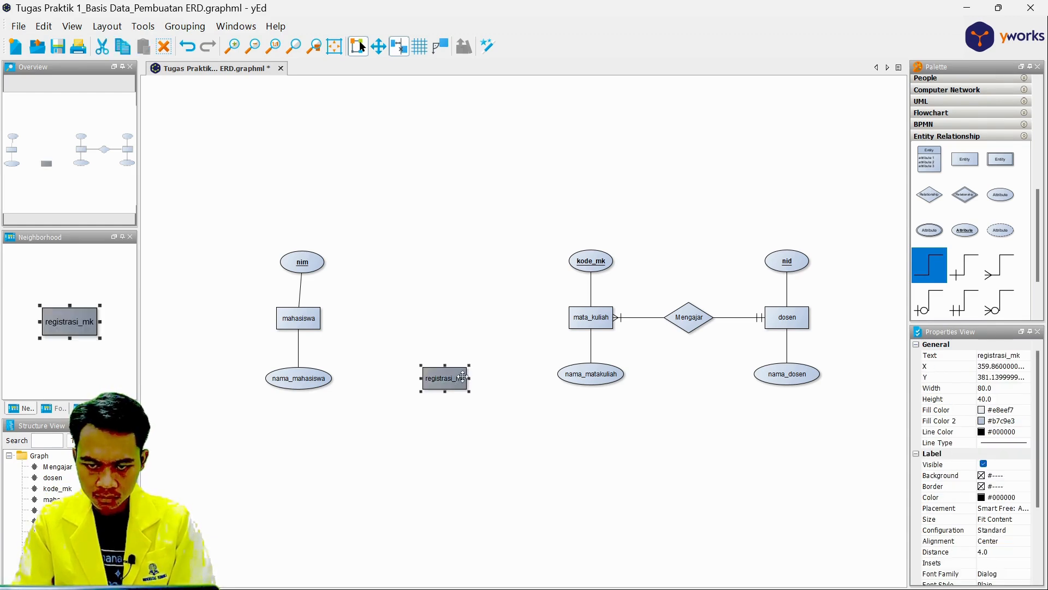
{"action": "left_click", "coordinate": [386, 366]}
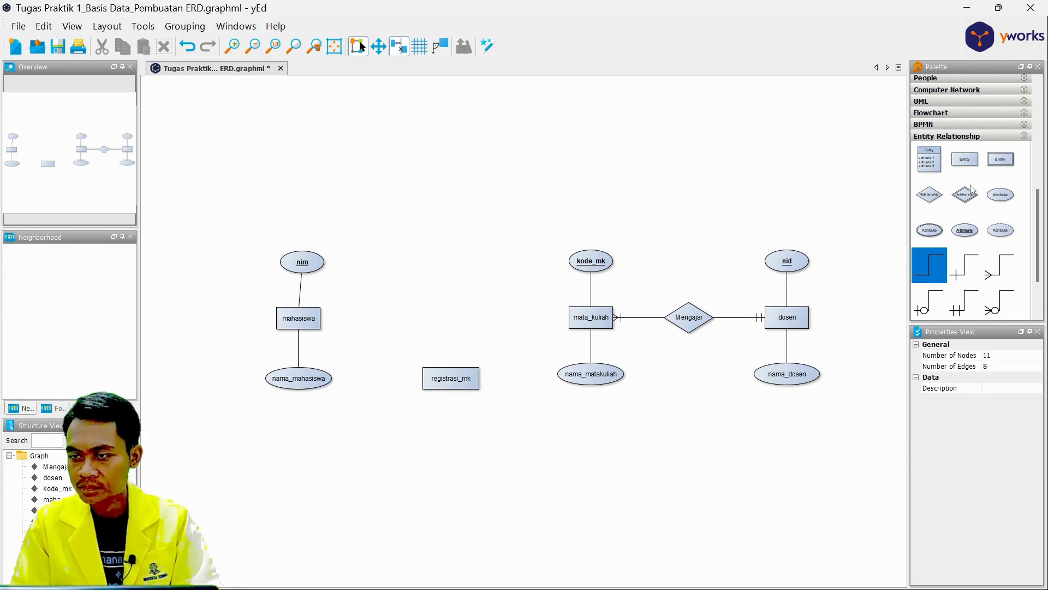
Place two attribute ellipses side by side below the registrasi_mk entity.
{"action": "left_click_drag", "start_coordinate": [1000, 234], "coordinate": [390, 443]}
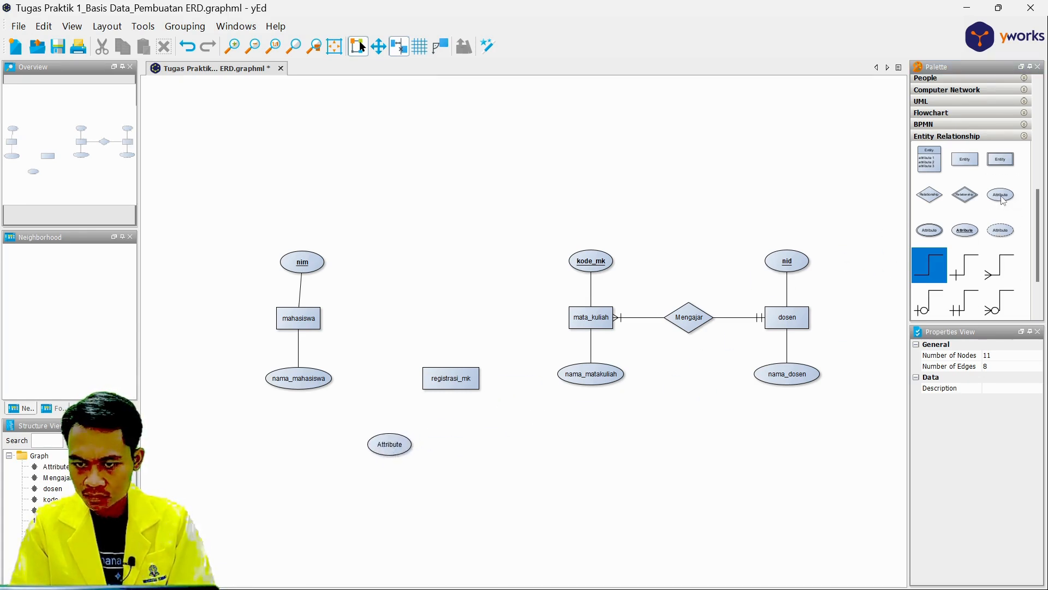
{"action": "left_click_drag", "start_coordinate": [1001, 194], "coordinate": [464, 443]}
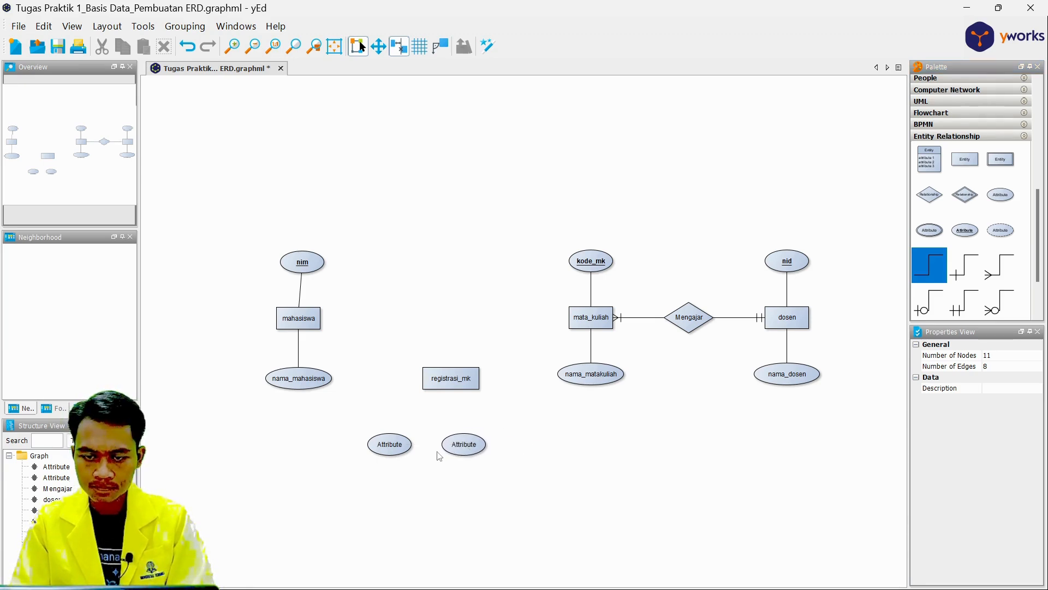
Label the left attribute below registrasi_mk id_registrasi and widen its ellipse to about 137.5.
{"action": "left_click", "coordinate": [396, 446]}
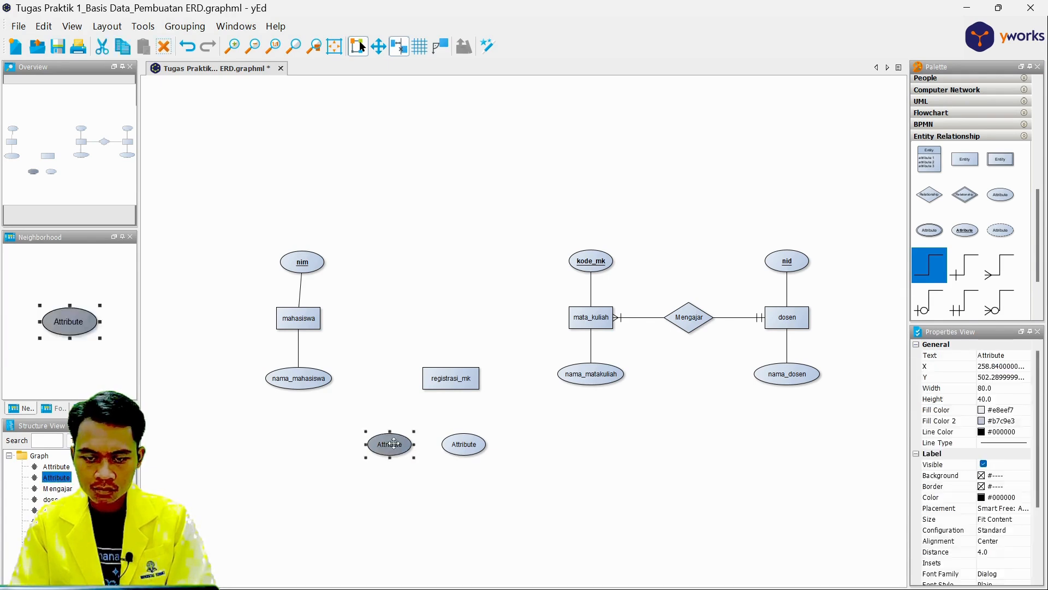
{"action": "double_click", "coordinate": [395, 446]}
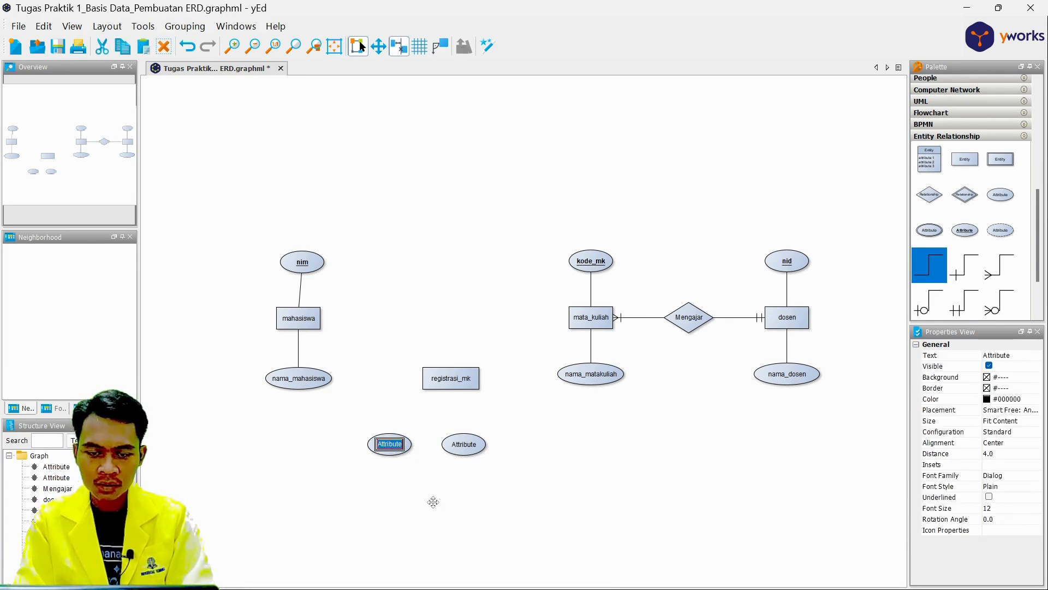
{"action": "key", "text": "BackSpace"}
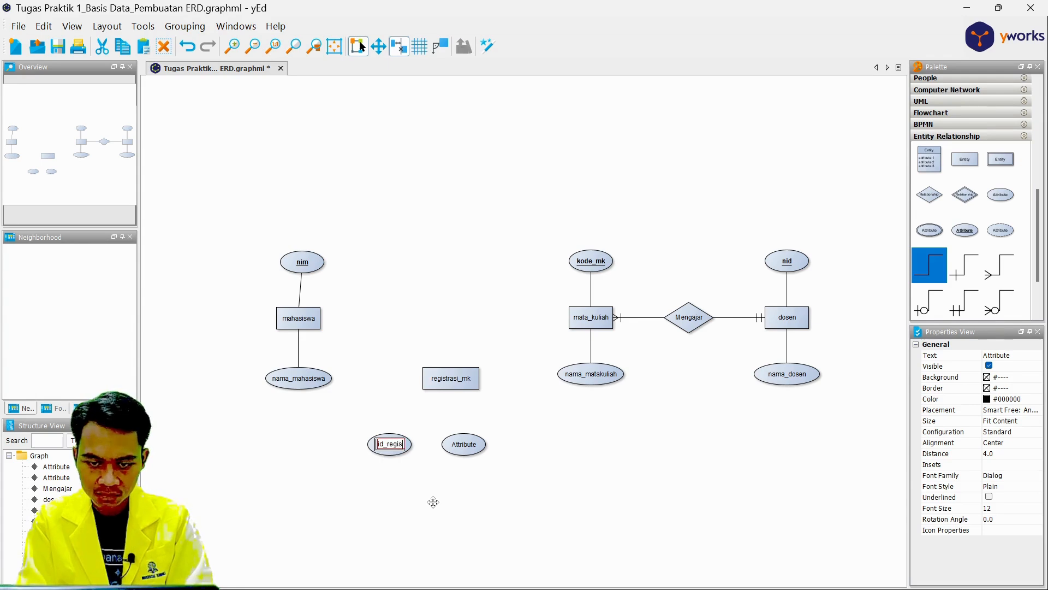
{"action": "type", "text": "rasi"}
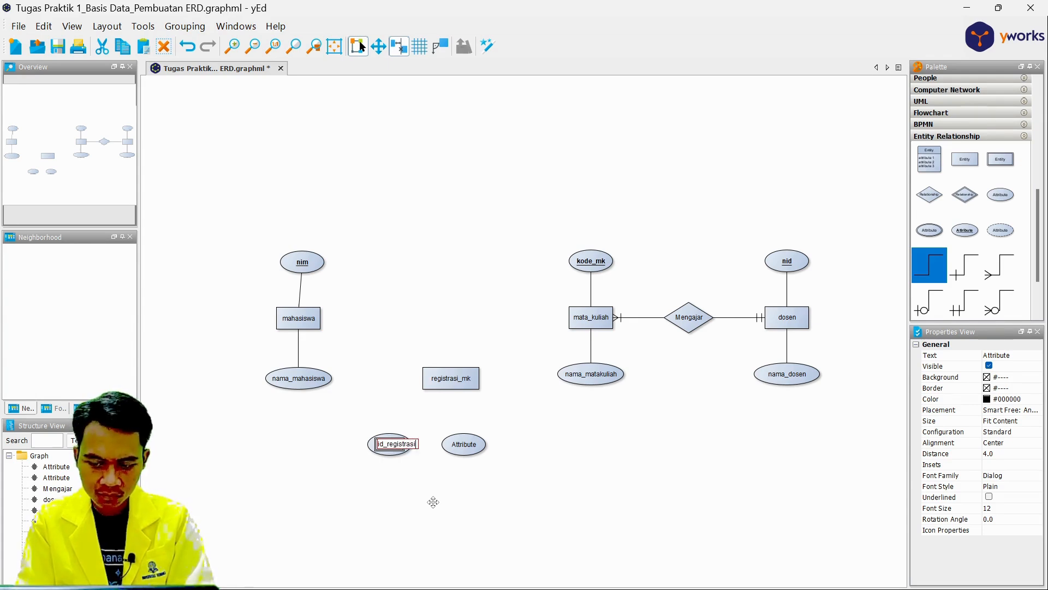
{"action": "key", "text": "Return"}
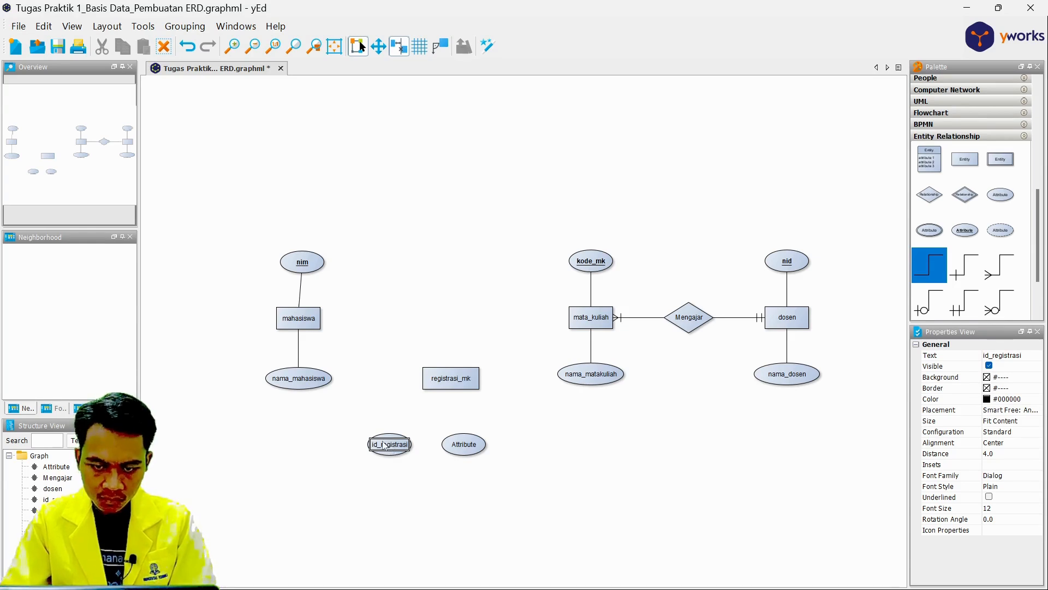
{"action": "left_click", "coordinate": [391, 450]}
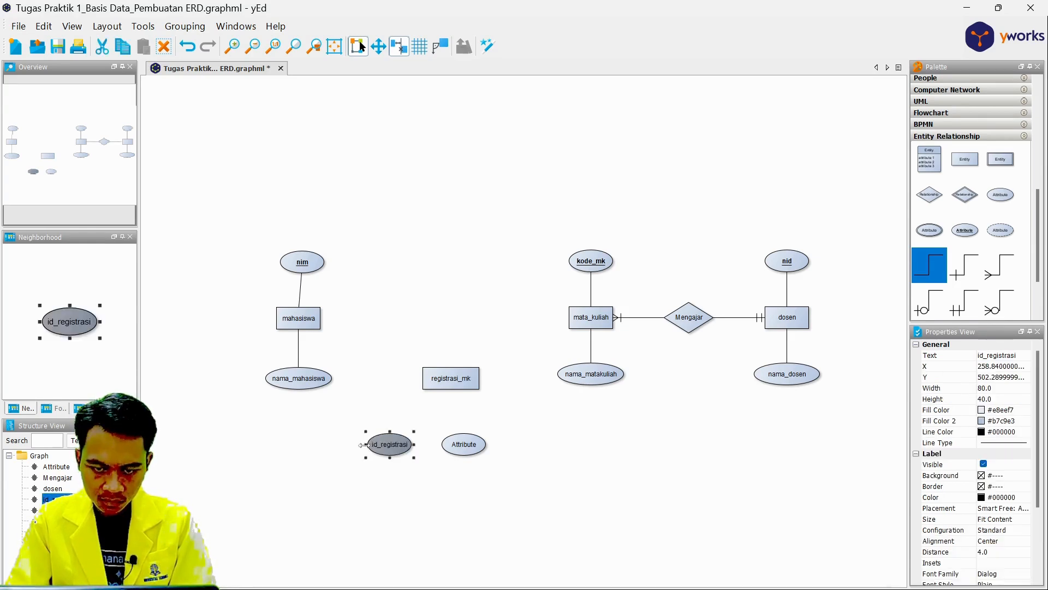
{"action": "left_click_drag", "start_coordinate": [362, 445], "coordinate": [337, 445]}
{"action": "left_click", "coordinate": [379, 527]}
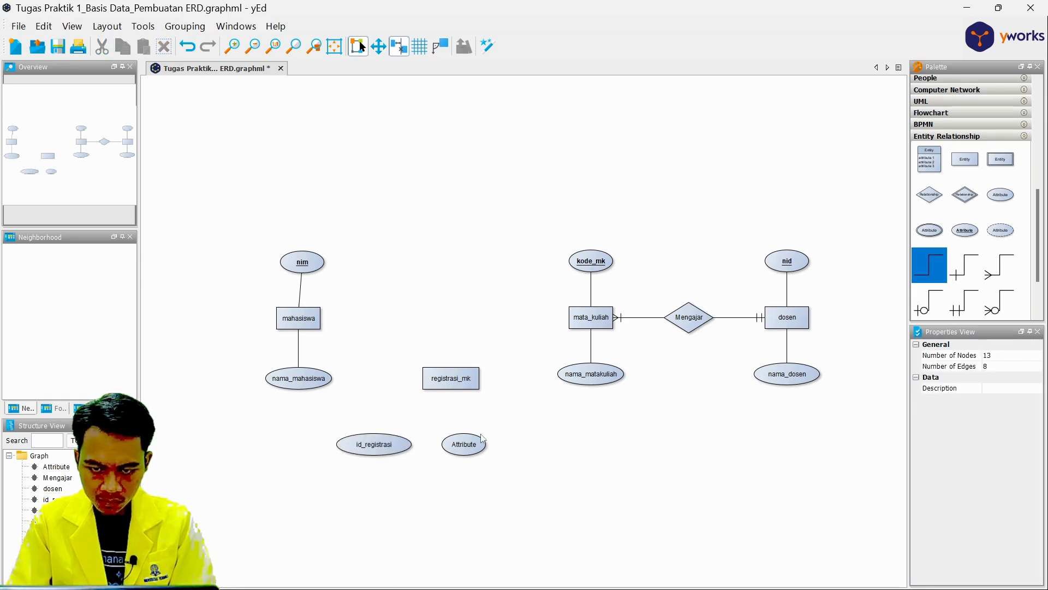
Label the attribute beside id_registrasi nim and move it directly below the registrasi_mk entity.
{"action": "left_click", "coordinate": [465, 444]}
{"action": "double_click", "coordinate": [465, 443]}
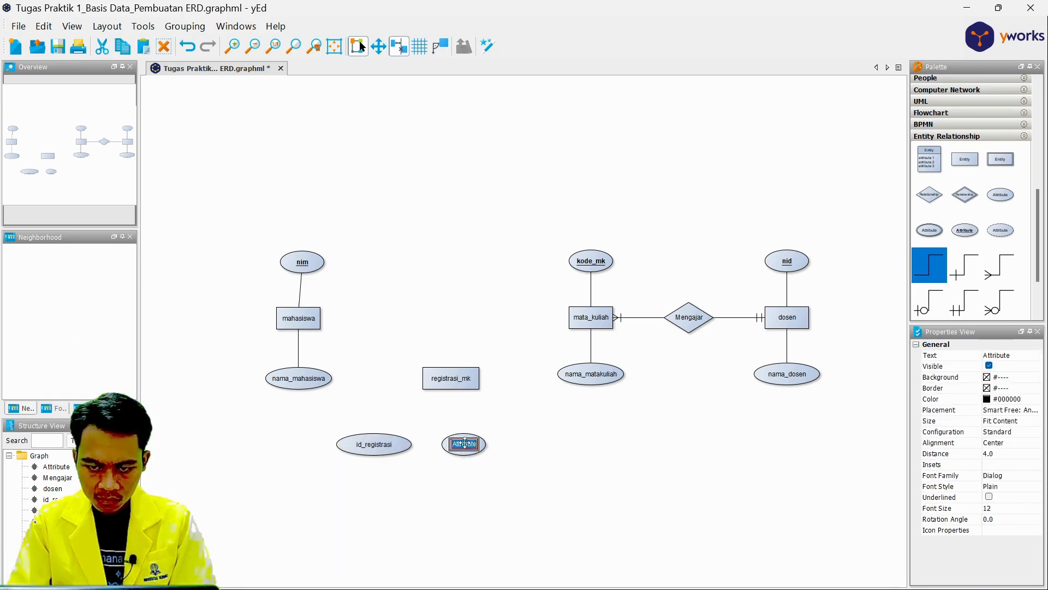
{"action": "key", "text": "BackSpace"}
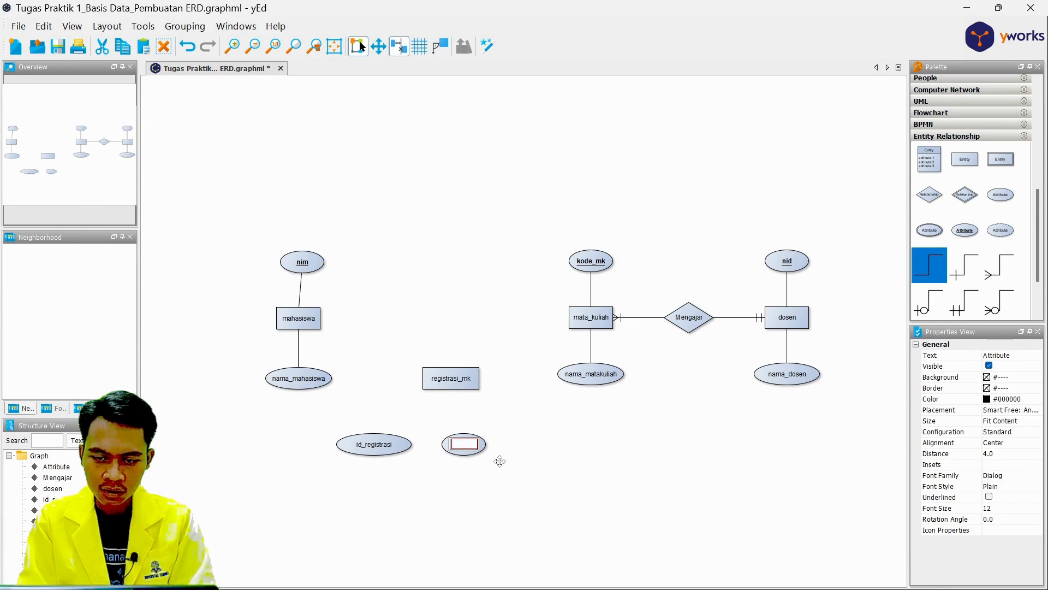
{"action": "type", "text": "n"}
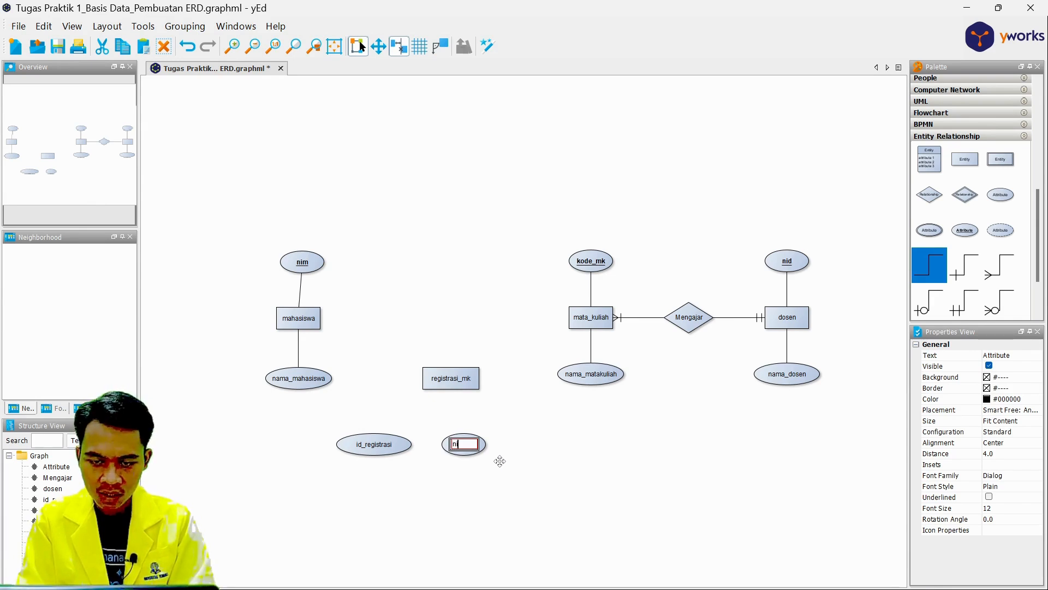
{"action": "type", "text": "i"}
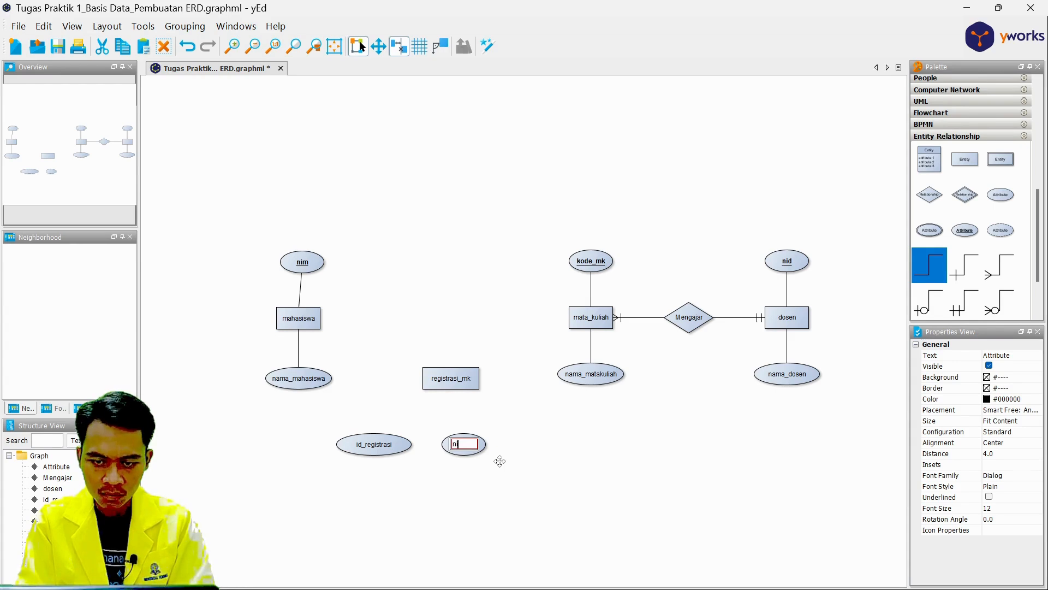
{"action": "type", "text": "m"}
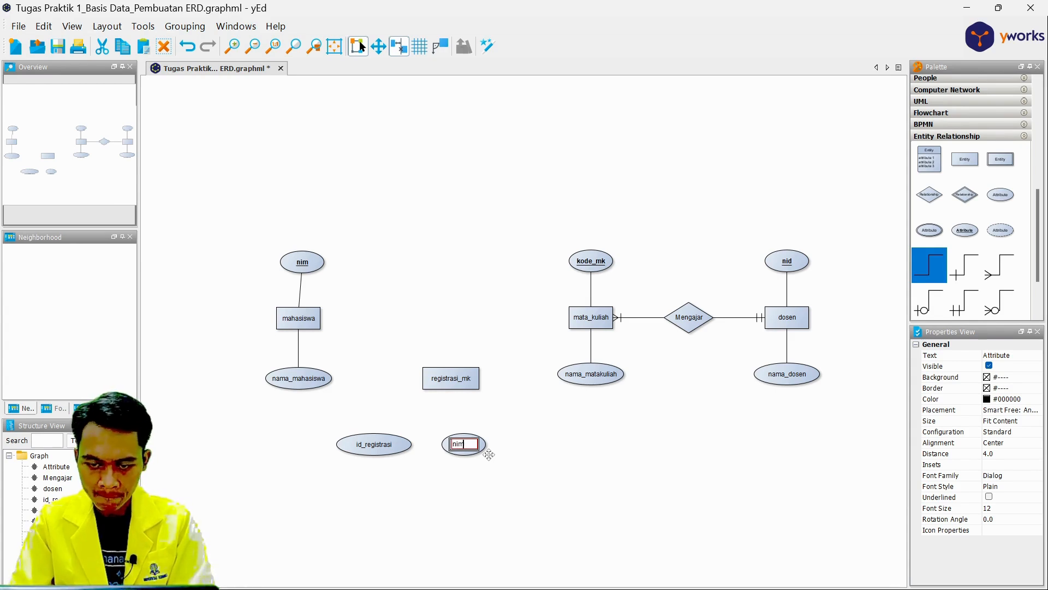
{"action": "key", "text": "Return"}
{"action": "left_click", "coordinate": [477, 448]}
{"action": "left_click_drag", "start_coordinate": [477, 448], "coordinate": [464, 448]}
{"action": "left_click", "coordinate": [493, 458]}
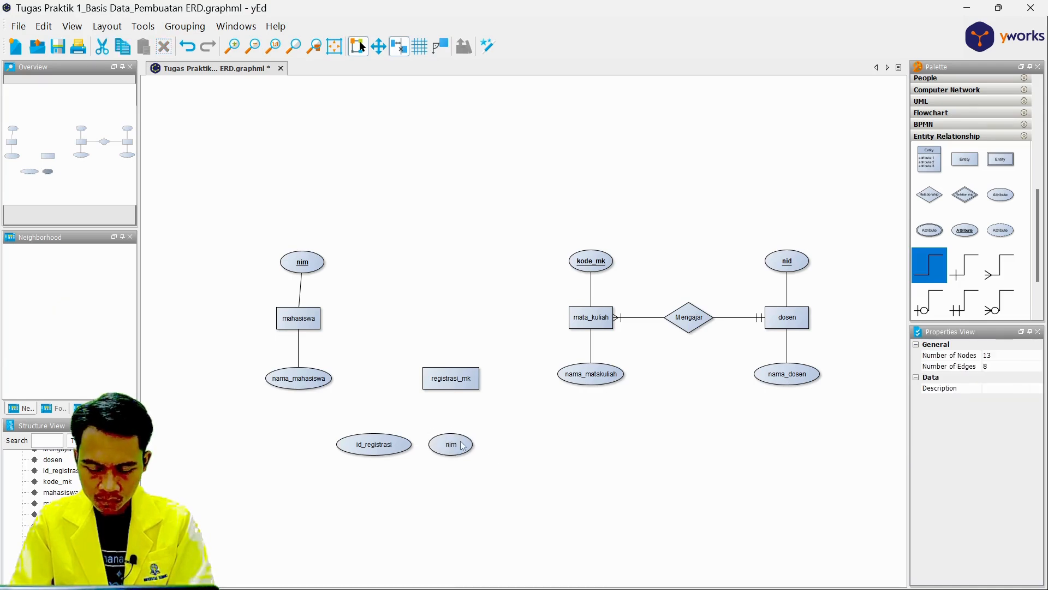
Duplicate the nim attribute below registrasi_mk, place the copy to its right in the same row, and label it kode_mk.
{"action": "left_click", "coordinate": [463, 442]}
{"action": "key", "text": "ctrl+c"}
{"action": "key", "text": "ctrl+v"}
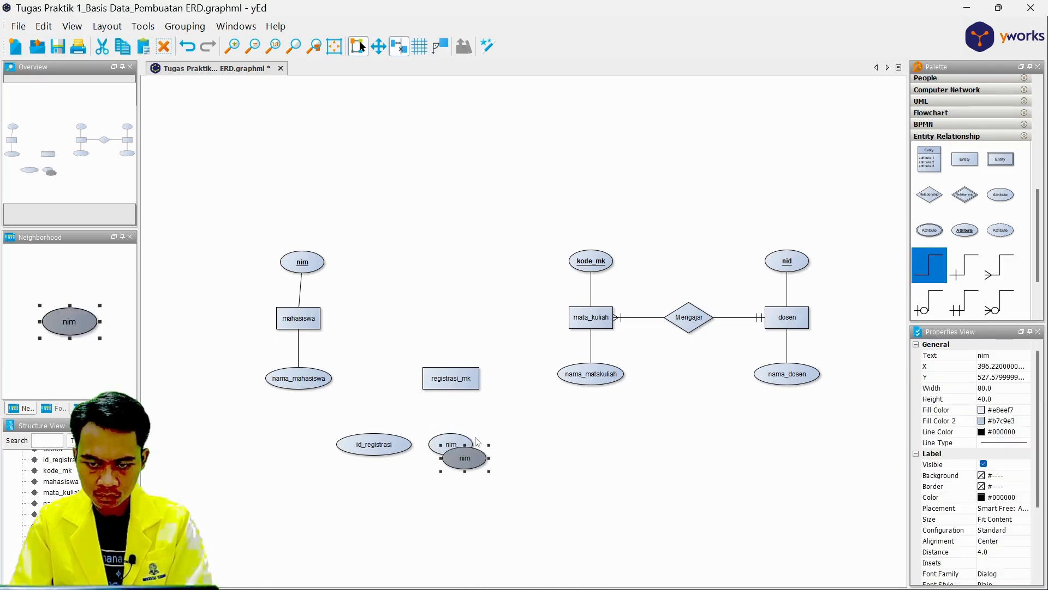
{"action": "left_click_drag", "start_coordinate": [470, 458], "coordinate": [523, 447]}
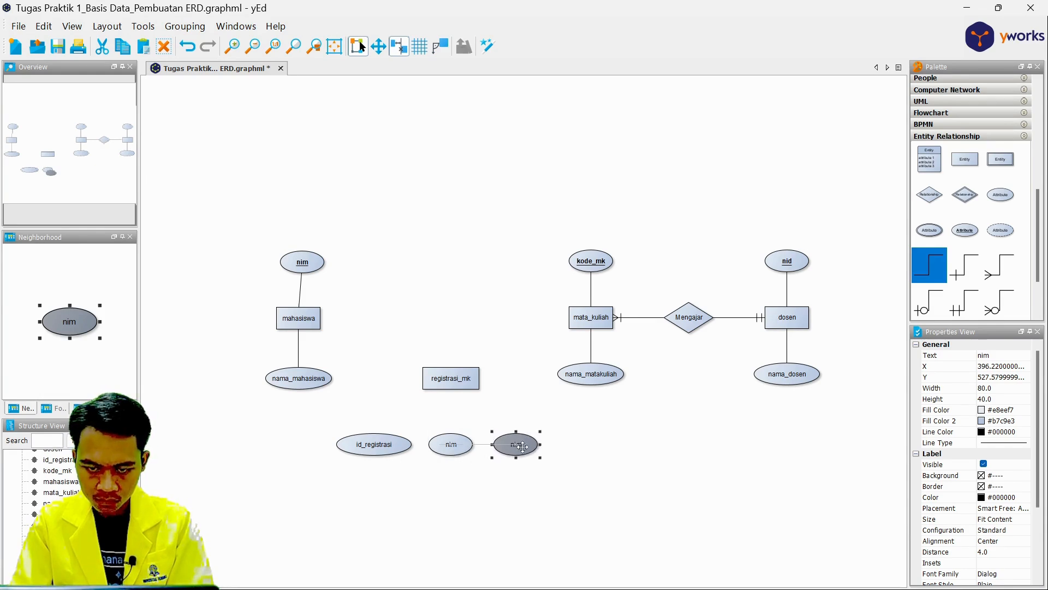
{"action": "left_click", "coordinate": [522, 488]}
{"action": "double_click", "coordinate": [521, 445]}
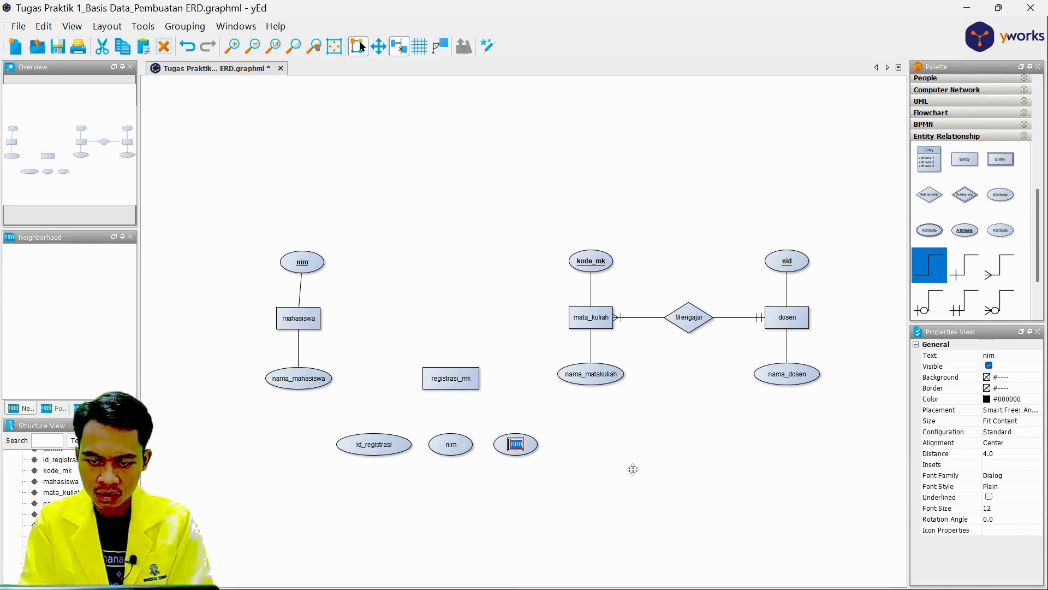
{"action": "key", "text": "BackSpace"}
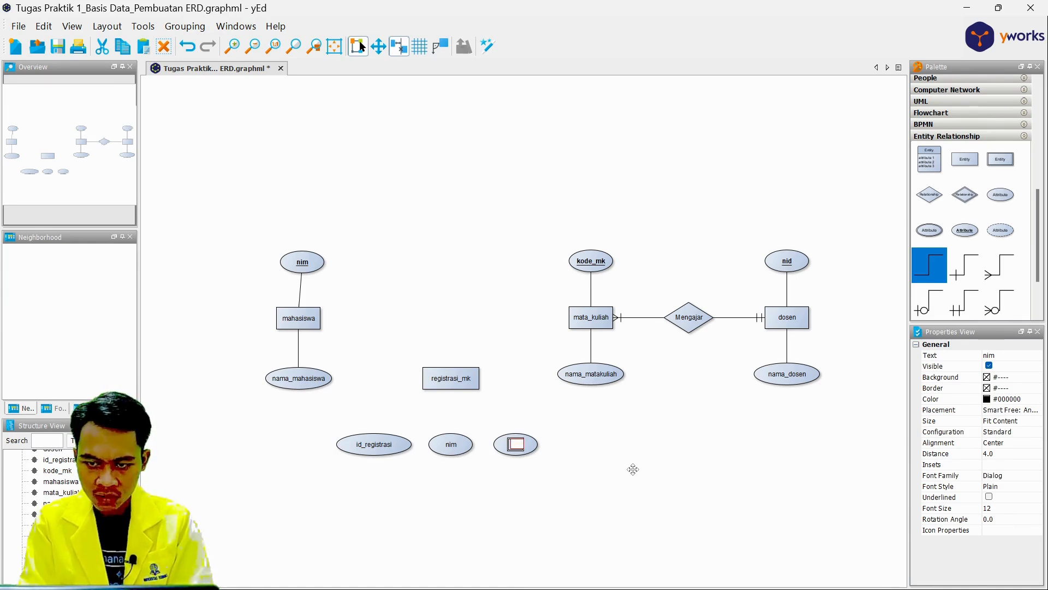
{"action": "type", "text": "kode"}
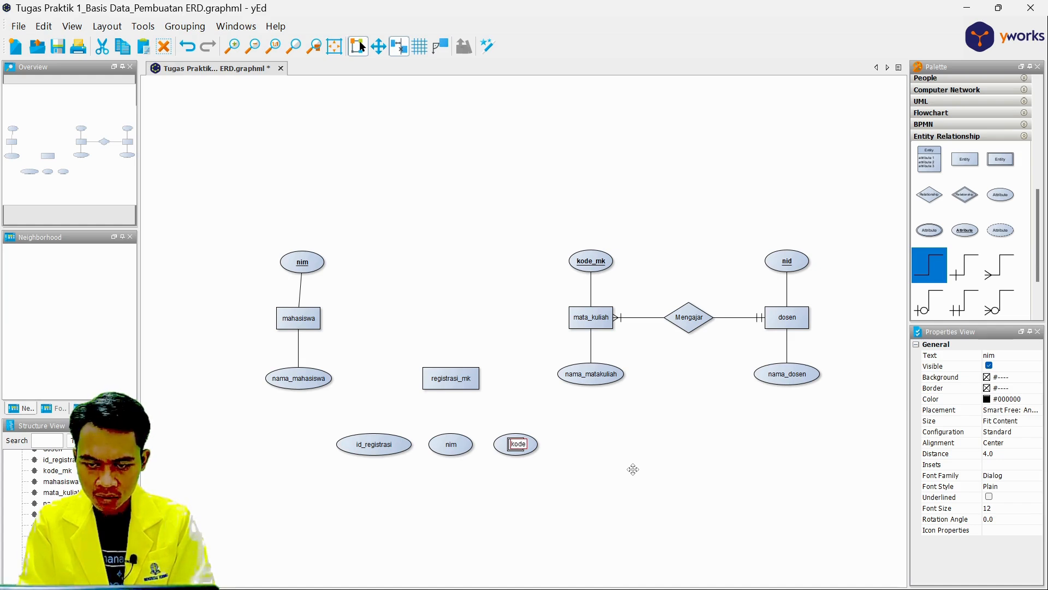
{"action": "type", "text": "_mk"}
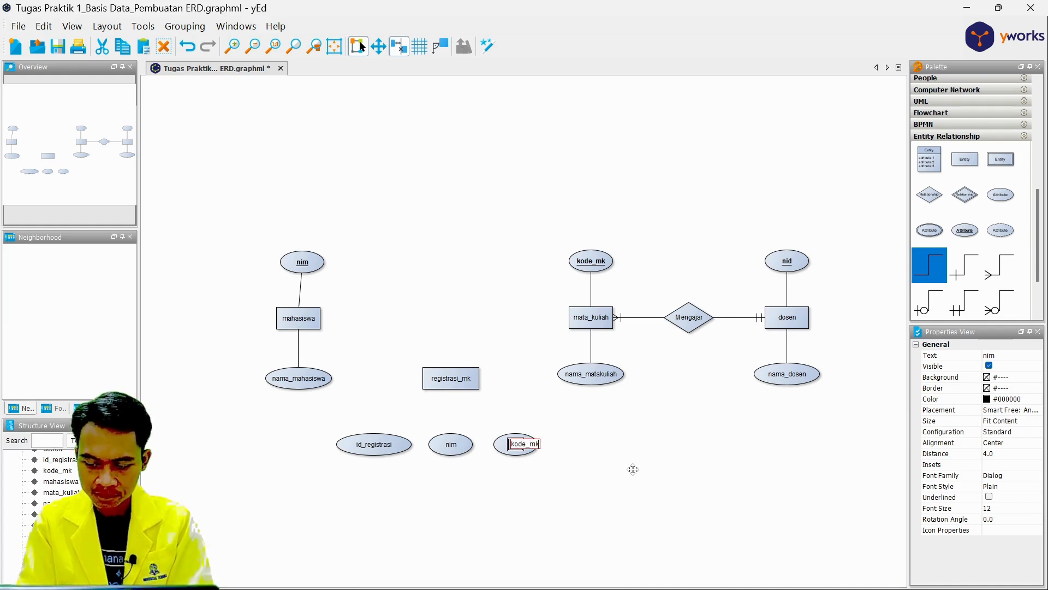
{"action": "key", "text": "Return"}
{"action": "left_click", "coordinate": [648, 462]}
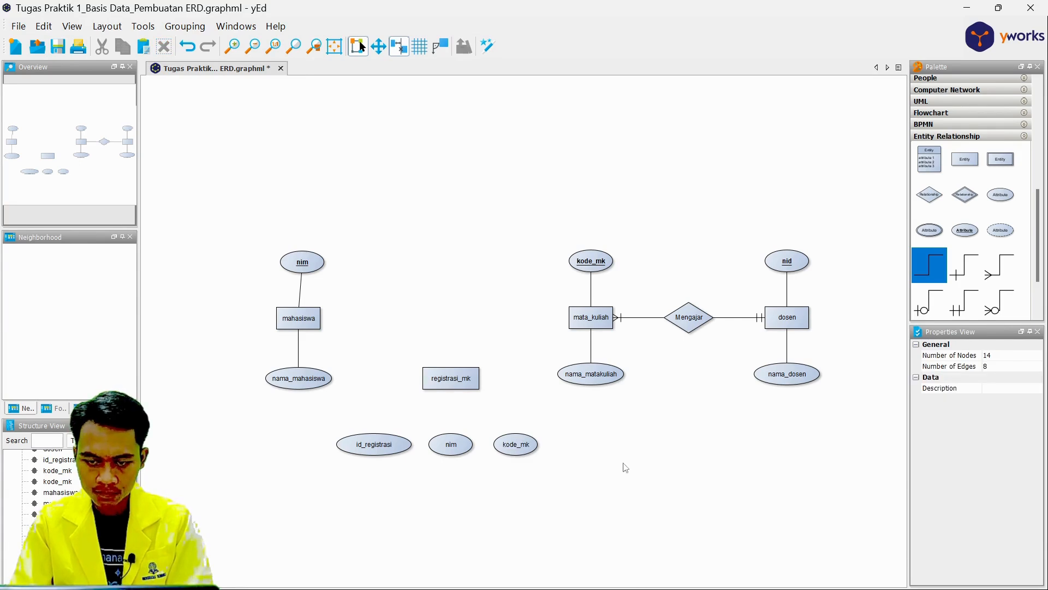
Shift the id_registrasi, nim and kode_mk attributes together slightly to the right.
{"action": "left_click_drag", "start_coordinate": [319, 422], "coordinate": [553, 485]}
{"action": "left_click_drag", "start_coordinate": [519, 448], "coordinate": [534, 447]}
{"action": "left_click", "coordinate": [605, 490]}
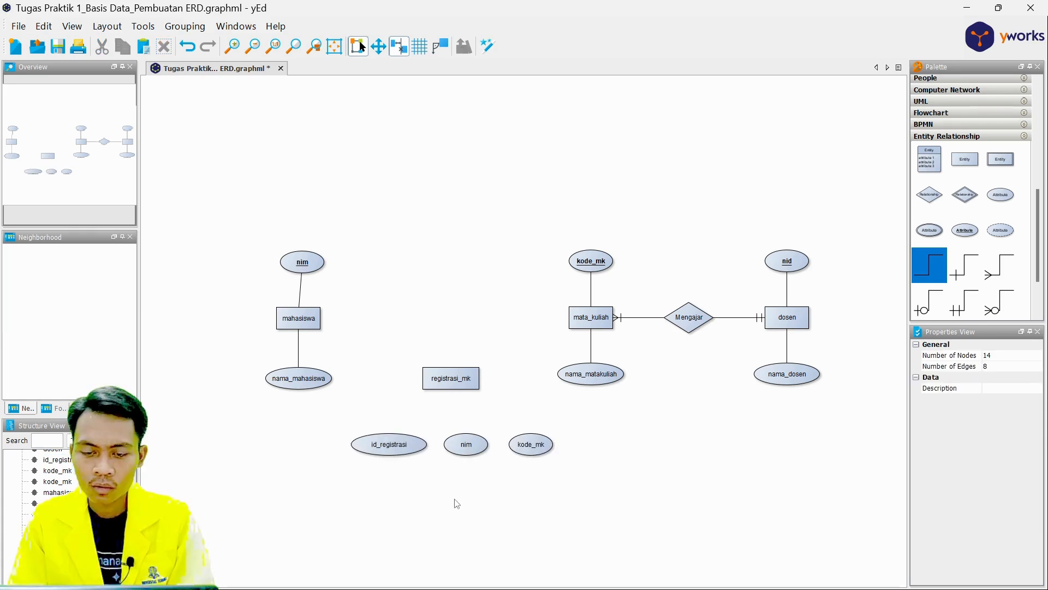
Replace the plain id_registrasi attribute with an underlined key attribute to the left of nim.
{"action": "left_click", "coordinate": [390, 447]}
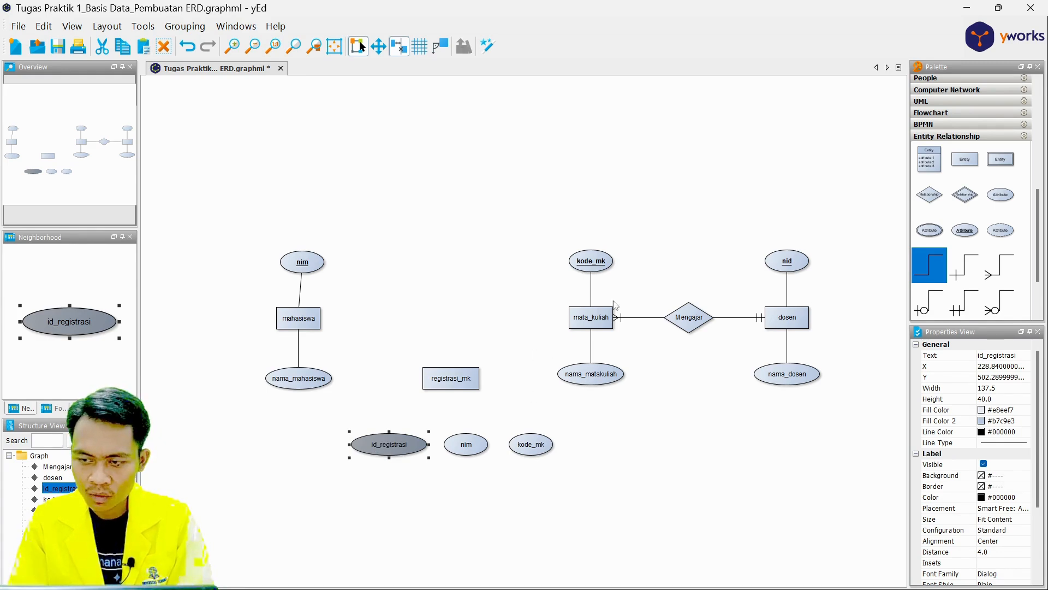
{"action": "right_click", "coordinate": [398, 444]}
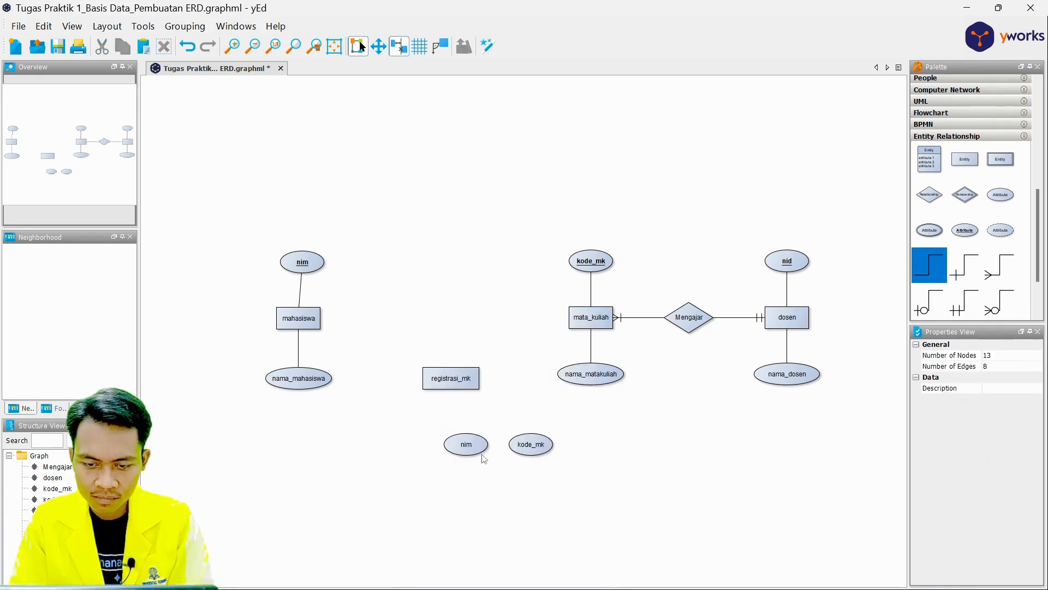
{"action": "left_click", "coordinate": [427, 471]}
{"action": "left_click_drag", "start_coordinate": [966, 231], "coordinate": [410, 439]}
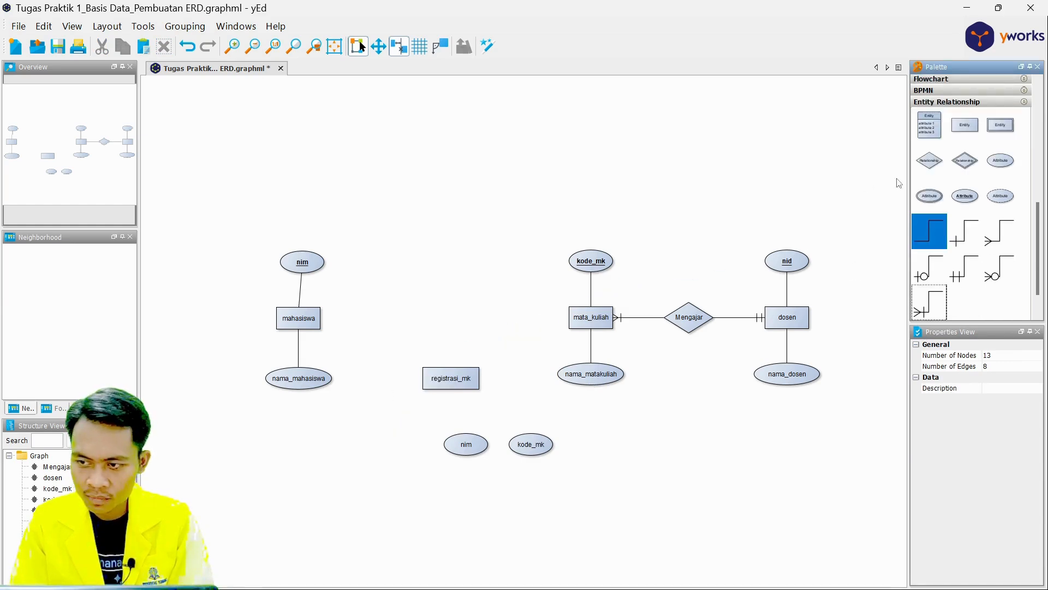
{"action": "left_click_drag", "start_coordinate": [965, 195], "coordinate": [400, 447]}
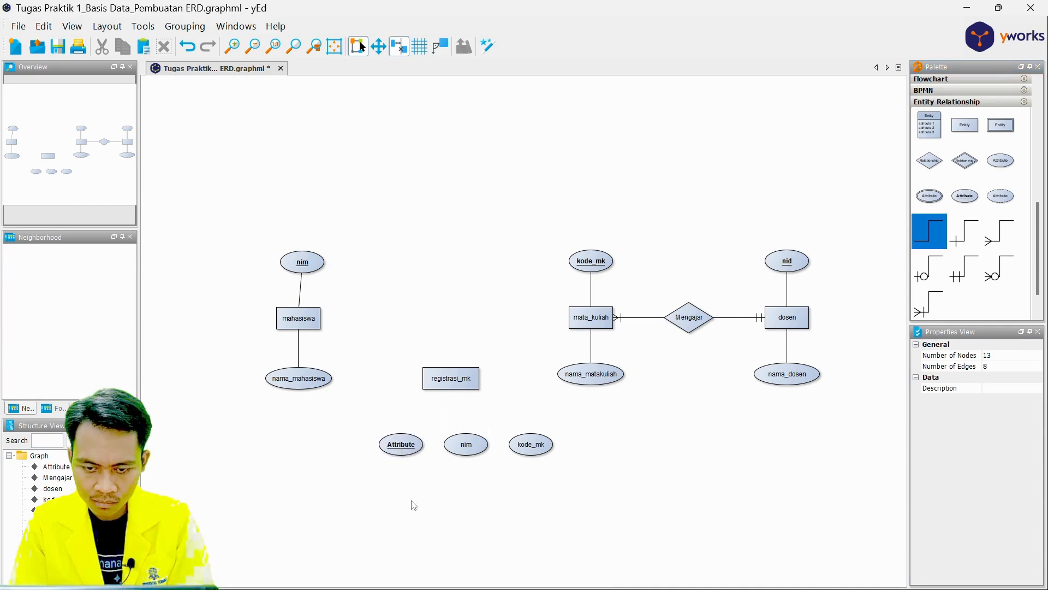
Label the underlined key attribute left of nim id_registrasi and widen its ellipse so the text fits.
{"action": "double_click", "coordinate": [414, 454]}
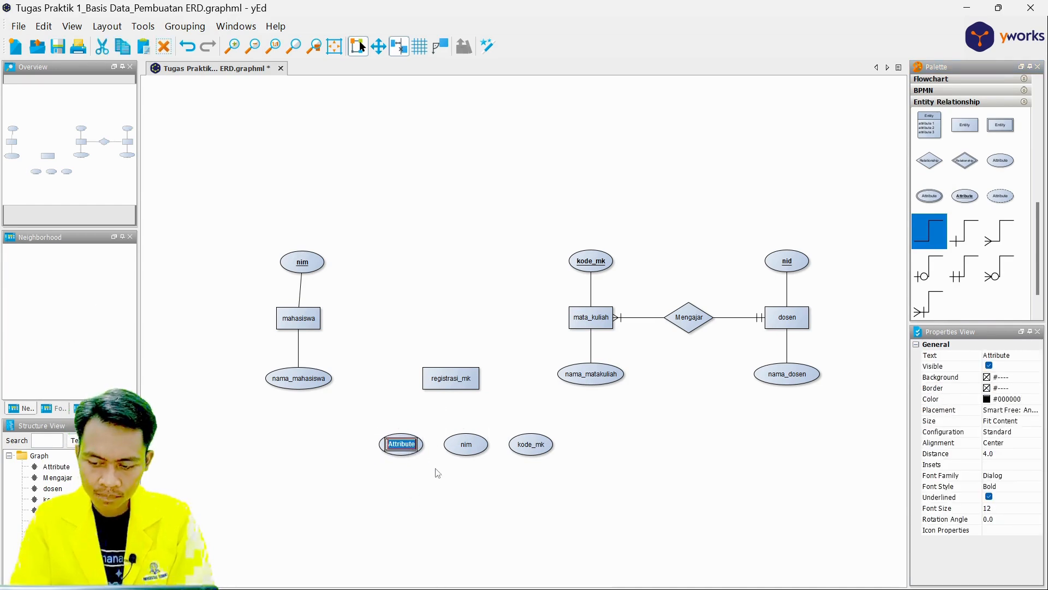
{"action": "key", "text": "BackSpace"}
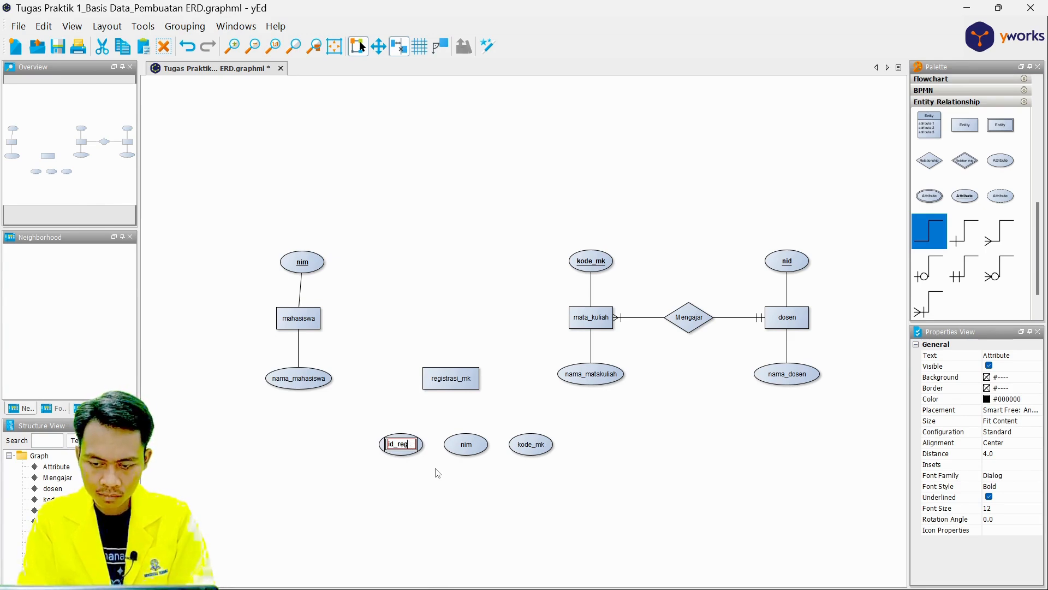
{"action": "type", "text": "id_registrasi"}
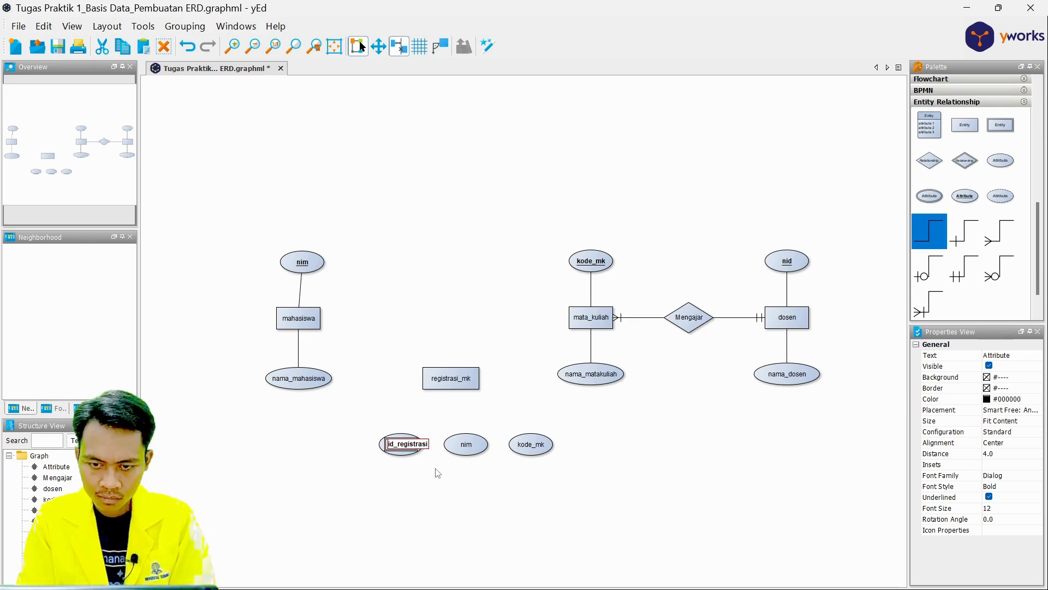
{"action": "key", "text": "Return"}
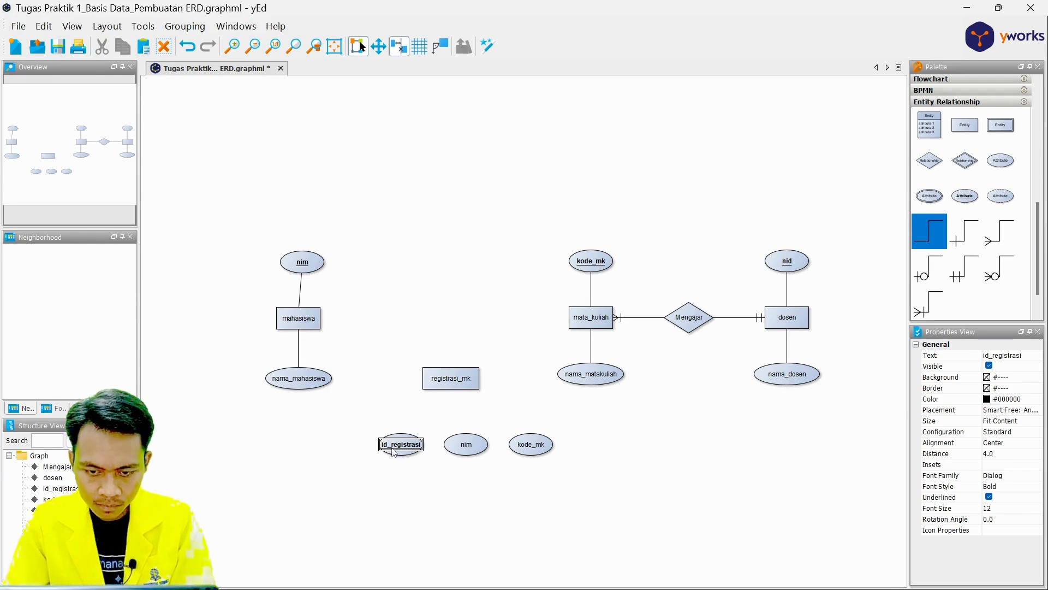
{"action": "double_click", "coordinate": [388, 450]}
{"action": "key", "text": "Return"}
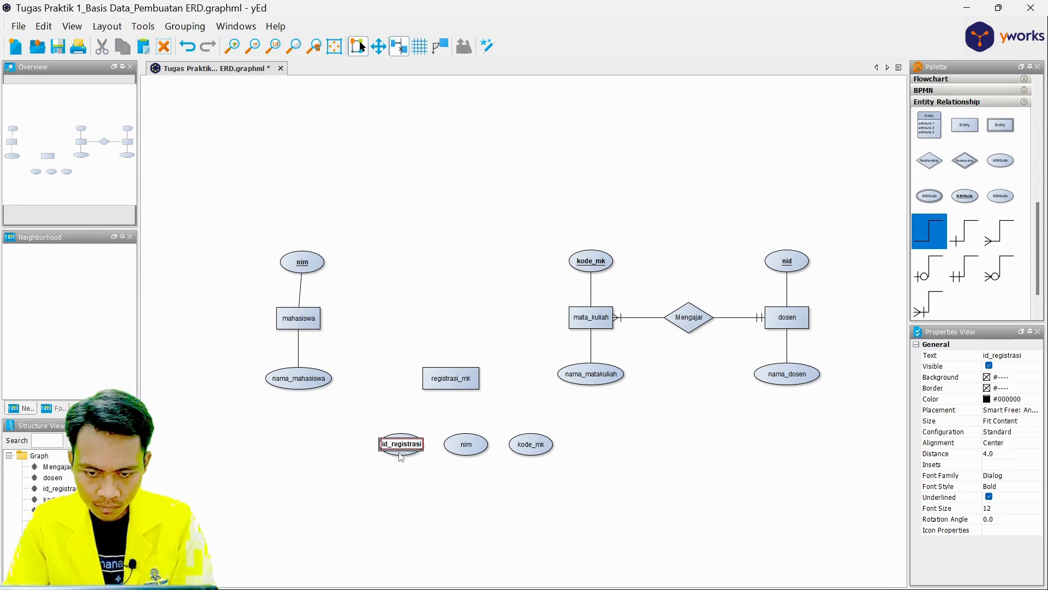
{"action": "left_click_drag", "start_coordinate": [377, 444], "coordinate": [350, 444]}
{"action": "left_click", "coordinate": [413, 502]}
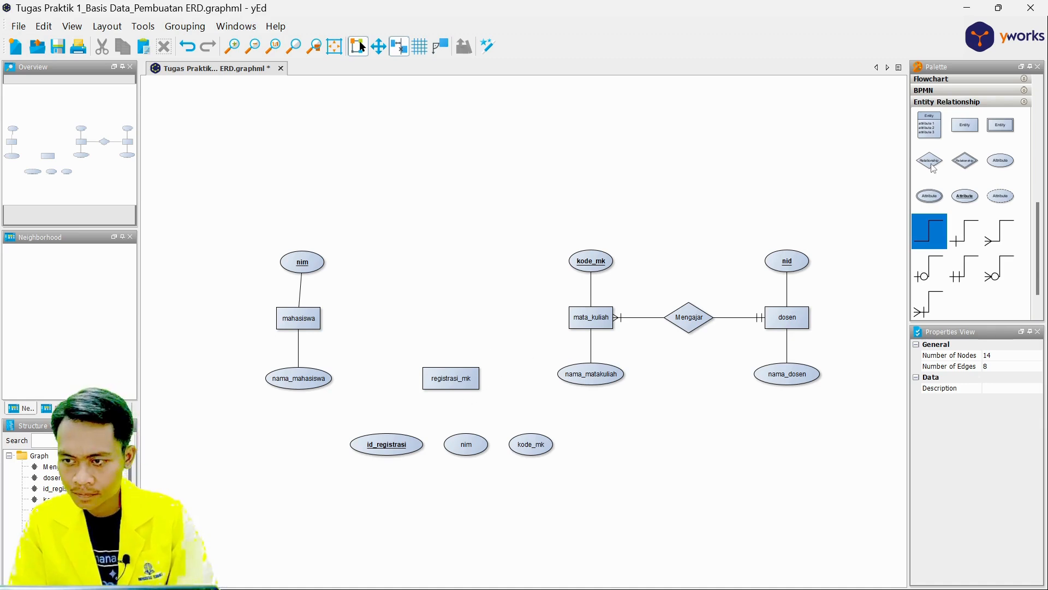
Add two relationship diamonds between mahasiswa and mata_kuliah, and label the one nearer mahasiswa meregistrasi, widening it to fit the text.
{"action": "left_click_drag", "start_coordinate": [933, 168], "coordinate": [385, 323]}
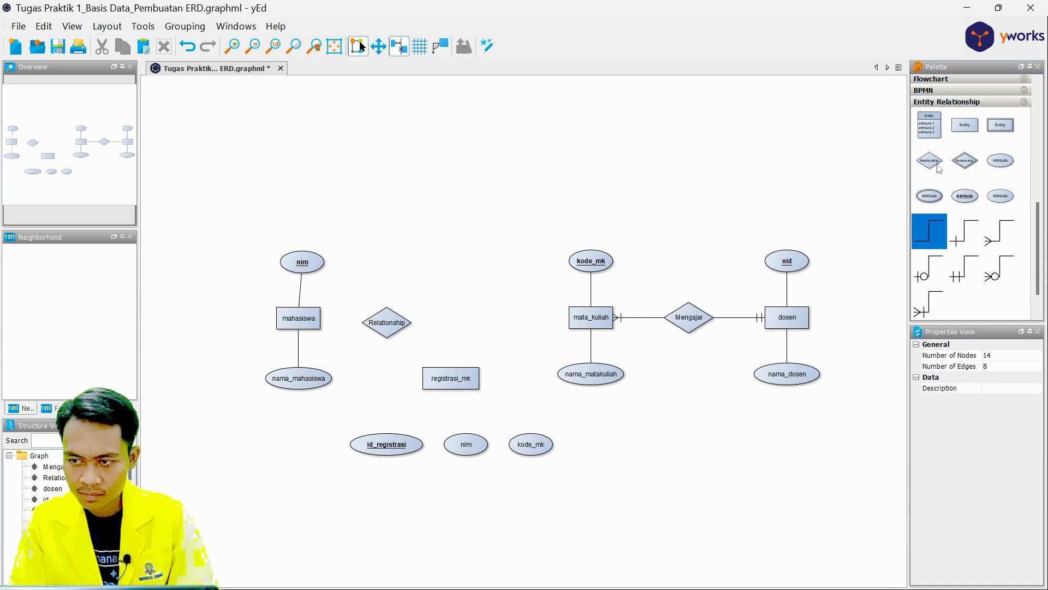
{"action": "left_click_drag", "start_coordinate": [930, 160], "coordinate": [518, 330]}
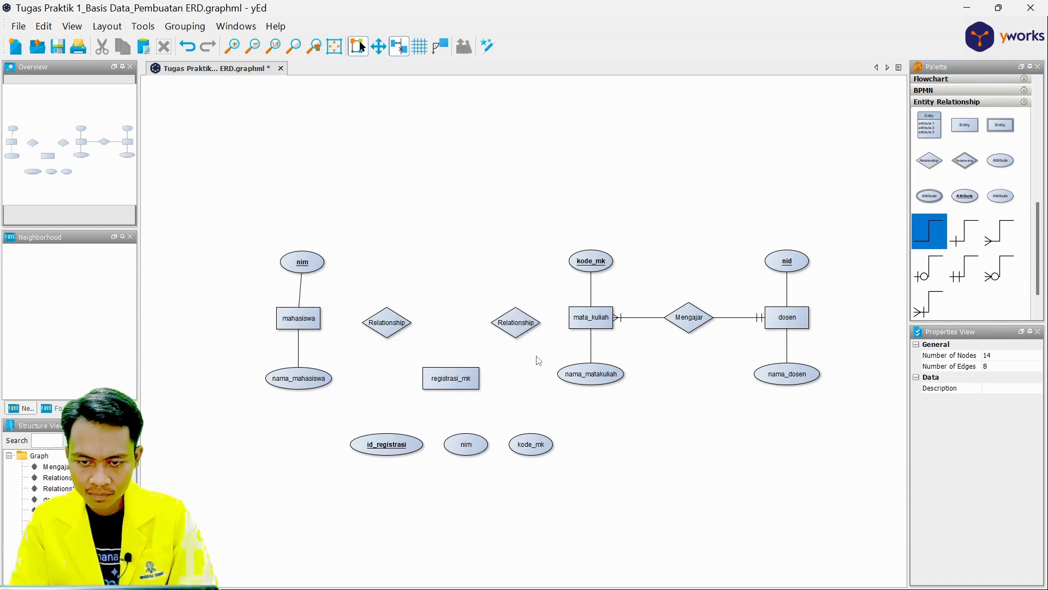
{"action": "double_click", "coordinate": [391, 327]}
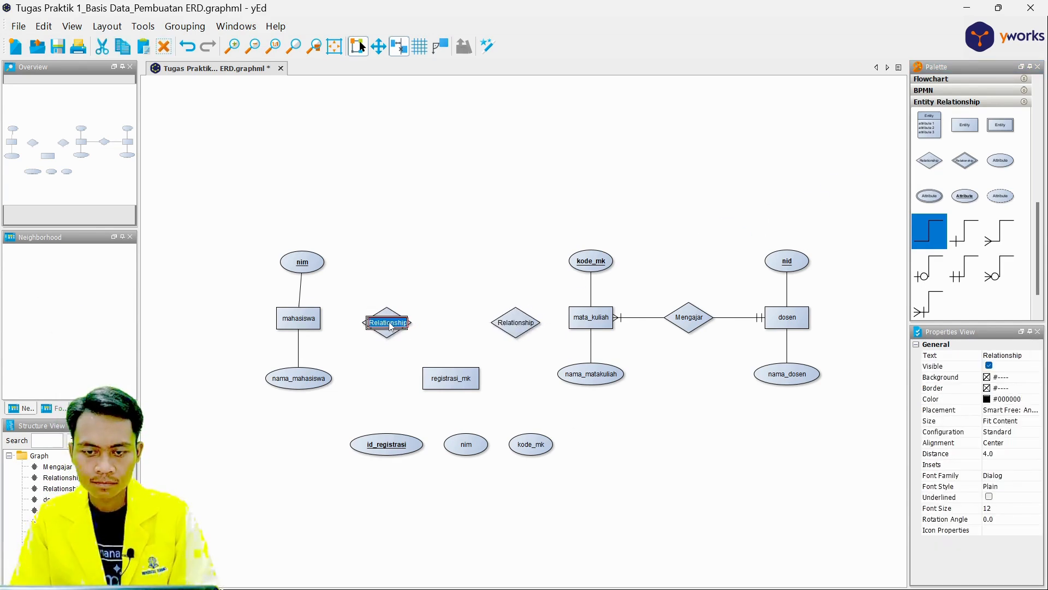
{"action": "key", "text": "BackSpace"}
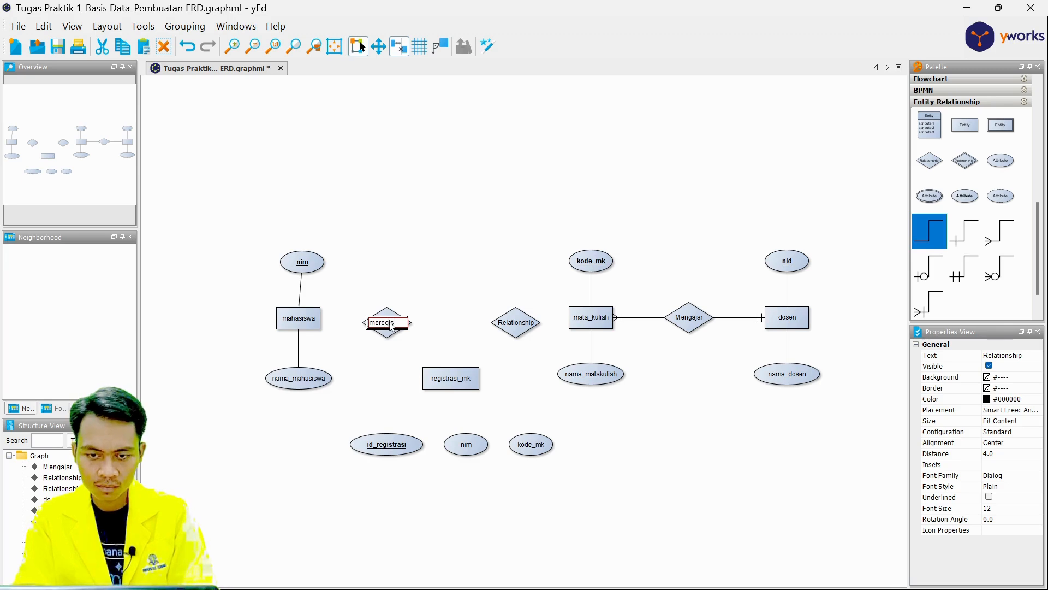
{"action": "type", "text": "meregistrasi"}
{"action": "key", "text": "Return"}
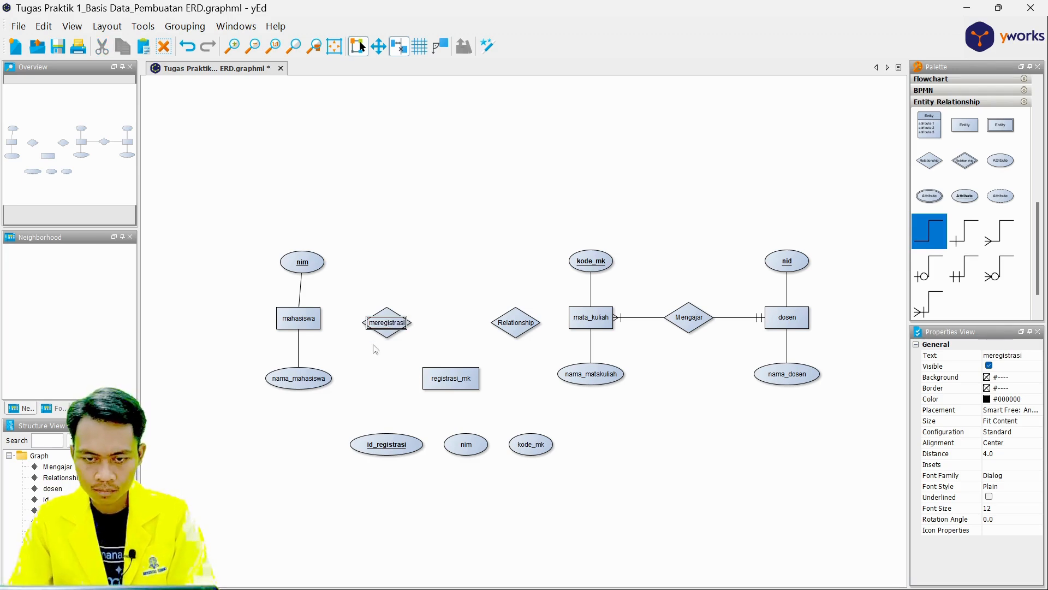
{"action": "left_click", "coordinate": [384, 315]}
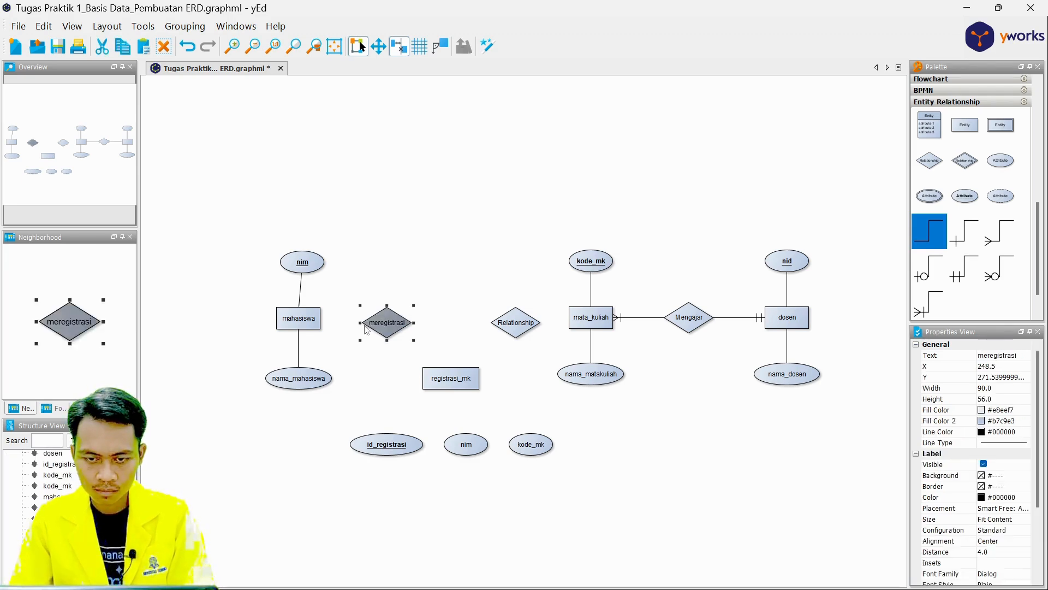
Label the relationship diamond beside mata_kuliah diregistrasi.
{"action": "left_click", "coordinate": [519, 322]}
{"action": "double_click", "coordinate": [520, 322]}
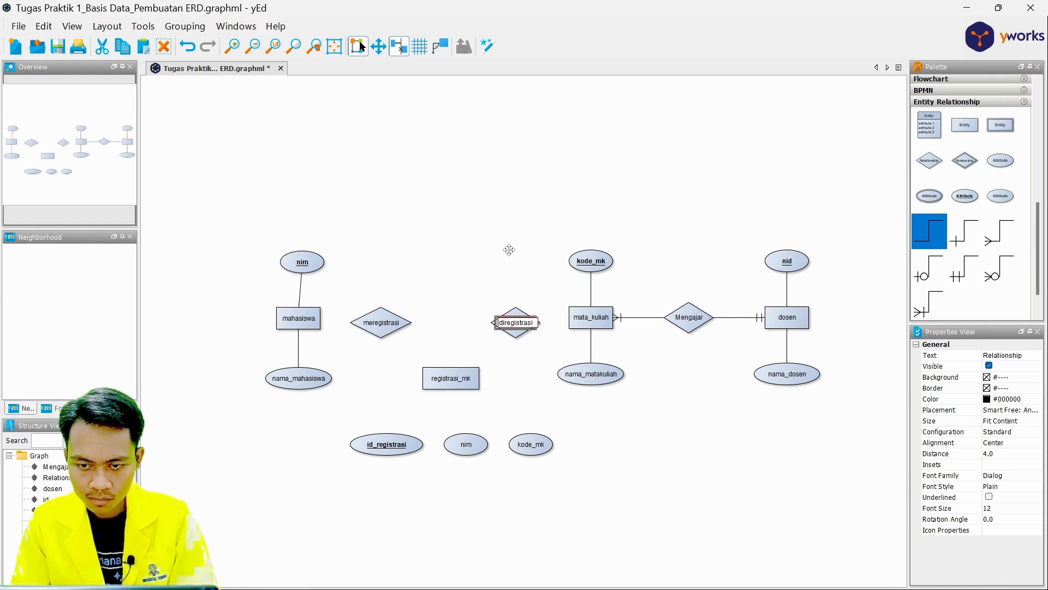
{"action": "key", "text": "Return"}
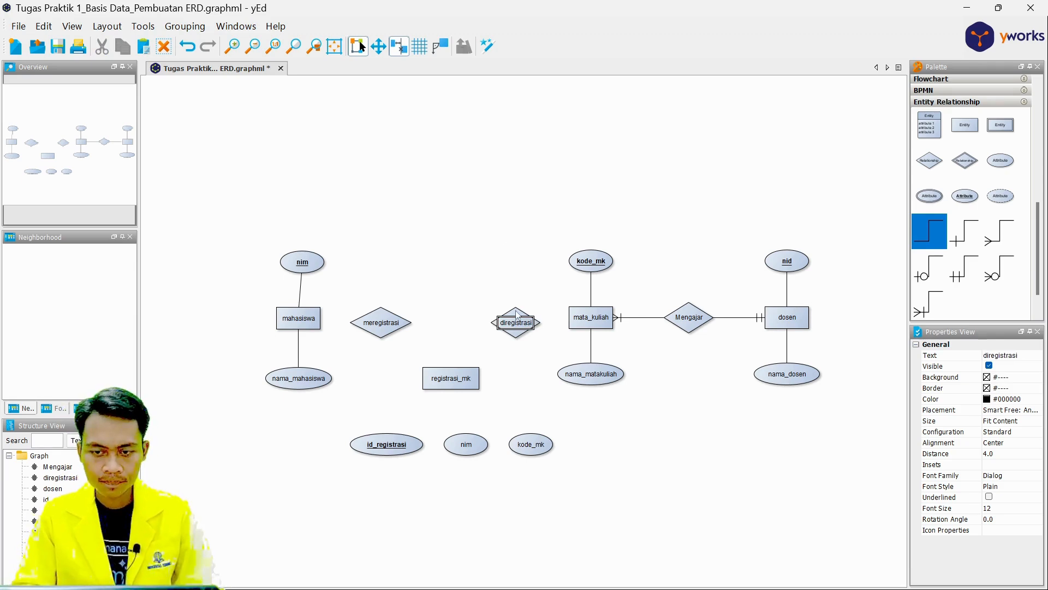
{"action": "left_click", "coordinate": [515, 316]}
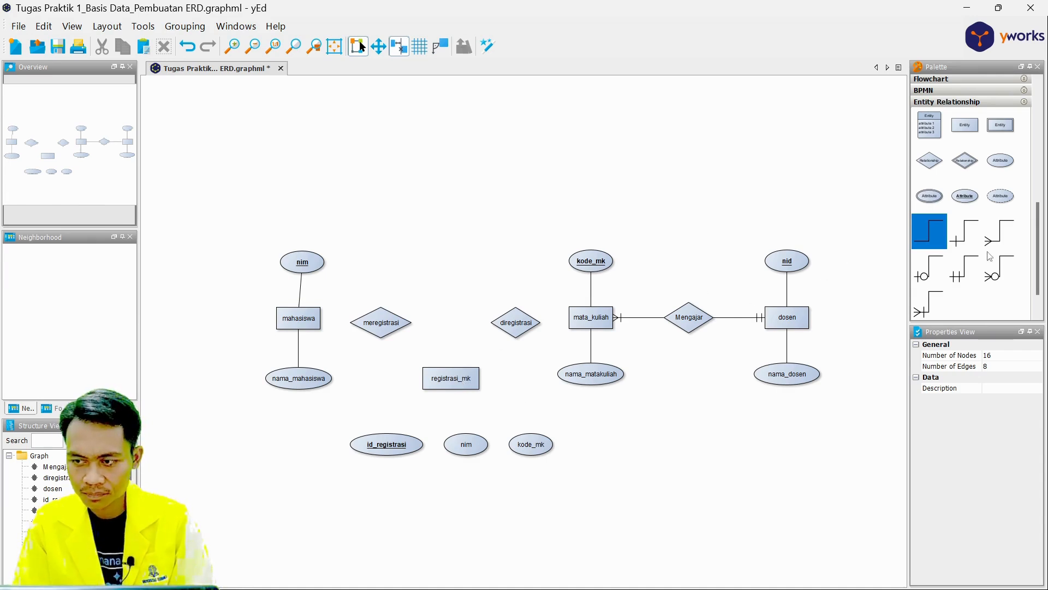
Connect meregistrasi to registrasi_mk with a crow's-foot many end and to mahasiswa with a double-bar end, lowering the mahasiswa group level with the diamond.
{"action": "left_click_drag", "start_coordinate": [448, 369], "coordinate": [392, 329]}
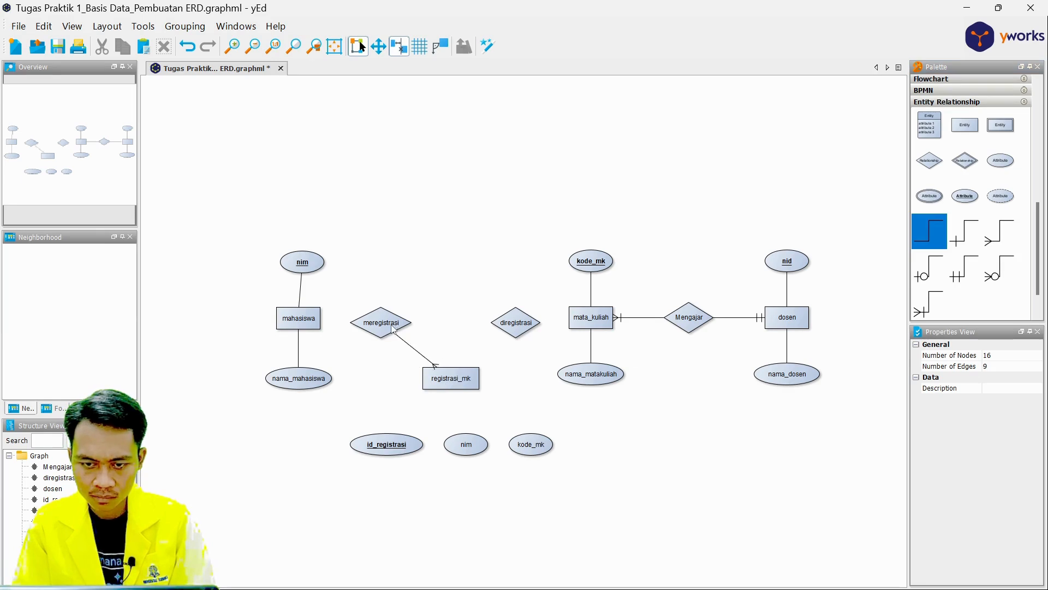
{"action": "scroll", "coordinate": [975, 249], "scroll_direction": "down", "scroll_amount": 1}
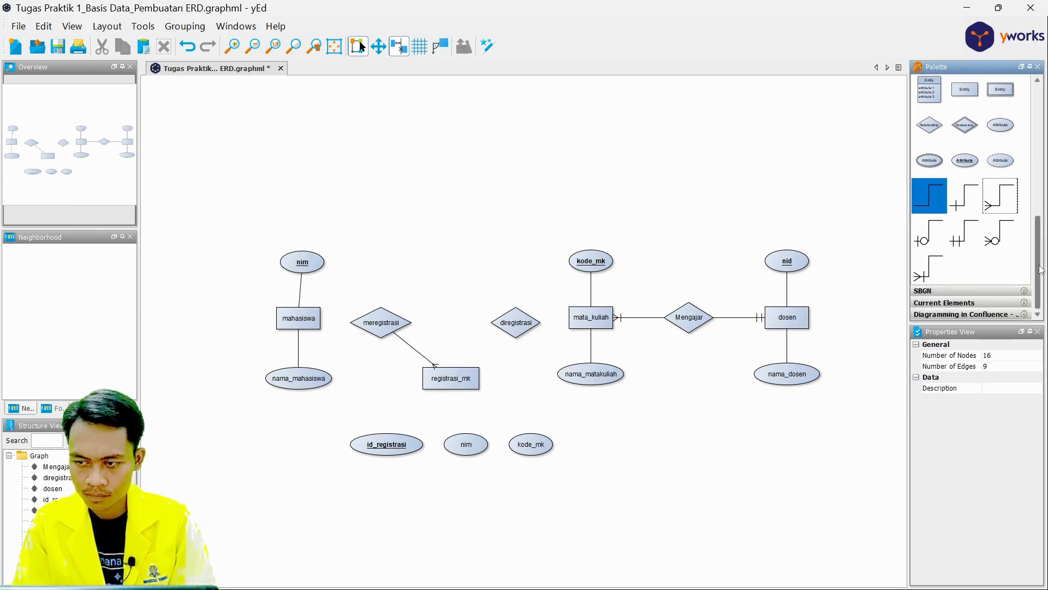
{"action": "left_click_drag", "start_coordinate": [316, 318], "coordinate": [376, 322]}
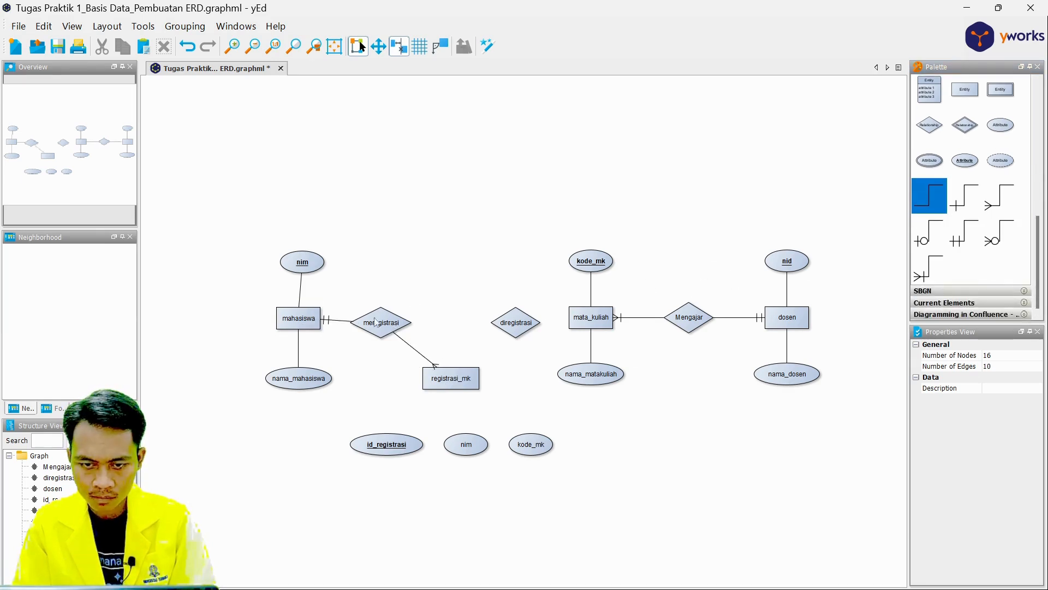
{"action": "left_click_drag", "start_coordinate": [252, 243], "coordinate": [311, 382]}
{"action": "left_click", "coordinate": [573, 222]}
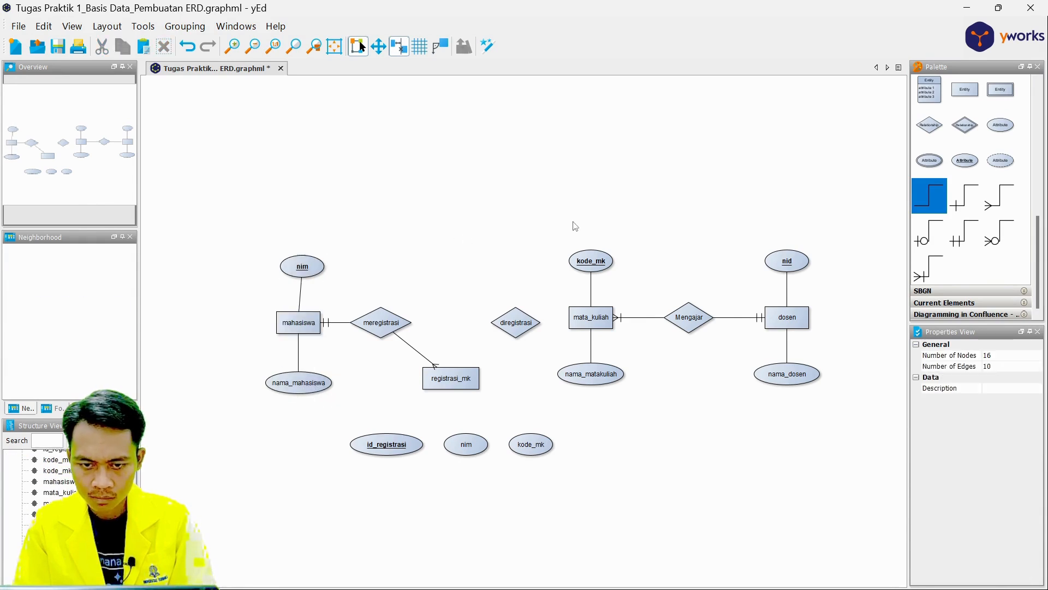
Connect diregistrasi to mata_kuliah with a straight line ending in a double bar, and to registrasi_mk with a crow's-foot many end.
{"action": "left_click_drag", "start_coordinate": [968, 241], "coordinate": [604, 312]}
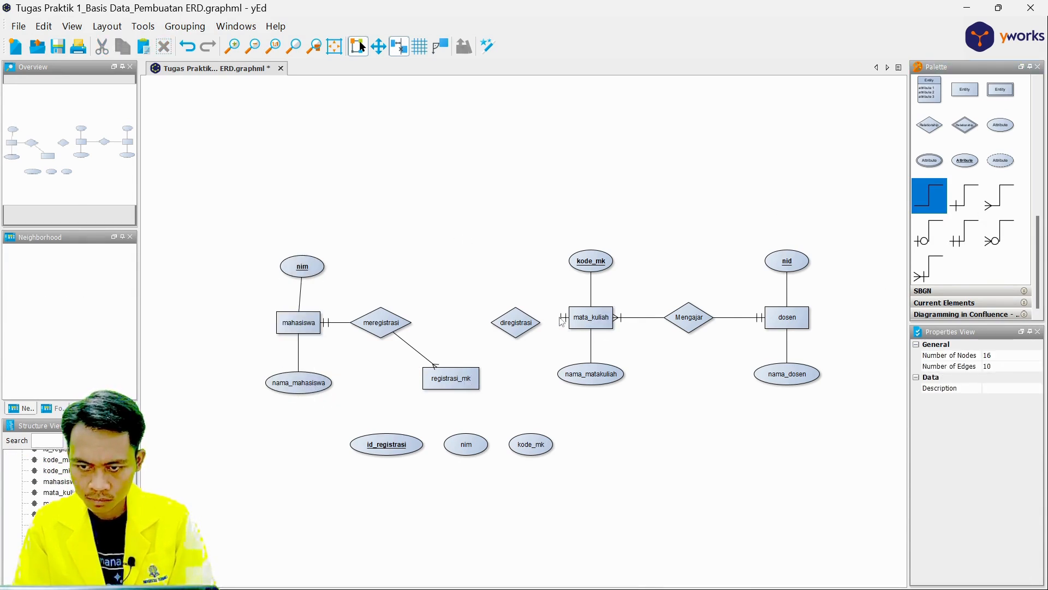
{"action": "left_click", "coordinate": [529, 322]}
{"action": "left_click", "coordinate": [527, 322]}
{"action": "left_click_drag", "start_coordinate": [519, 316], "coordinate": [516, 310]}
{"action": "left_click", "coordinate": [538, 354]}
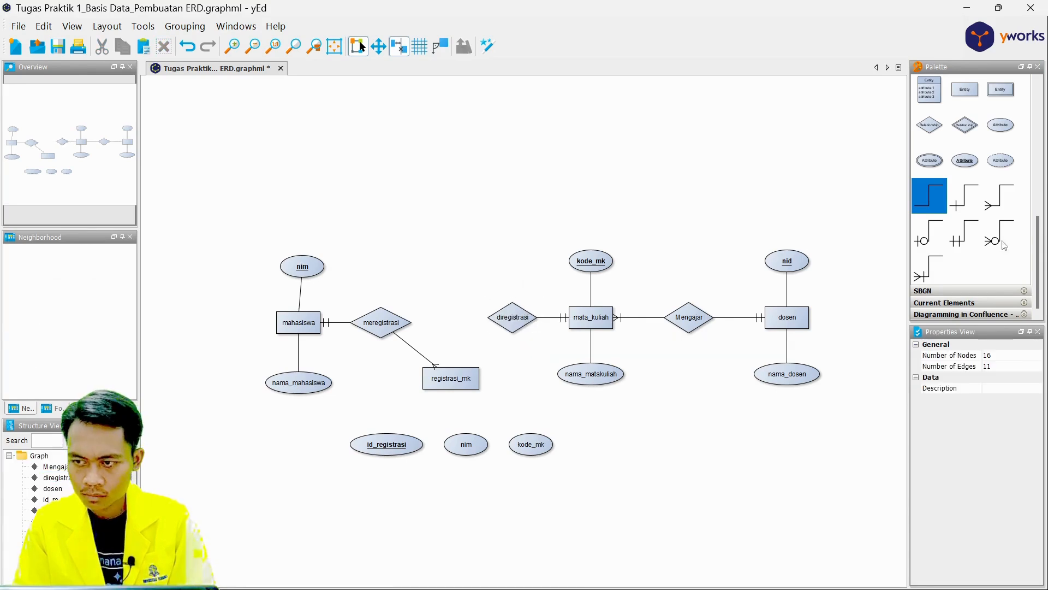
{"action": "left_click_drag", "start_coordinate": [989, 215], "coordinate": [473, 378]}
{"action": "left_click", "coordinate": [507, 324]}
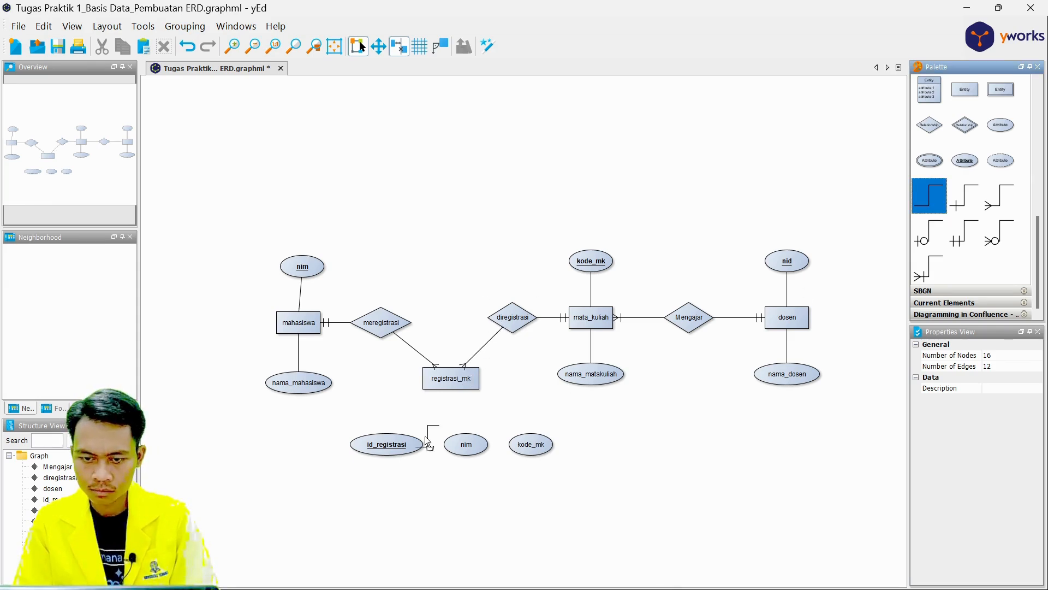
Connect the id_registrasi, nim and kode_mk attributes to the registrasi_mk entity with plain lines.
{"action": "left_click", "coordinate": [392, 443]}
{"action": "mouse_move", "coordinate": [393, 443]}
{"action": "left_mouse_down"}
{"action": "mouse_move", "coordinate": [437, 383]}
{"action": "mouse_move", "coordinate": [465, 385]}
{"action": "left_mouse_up"}
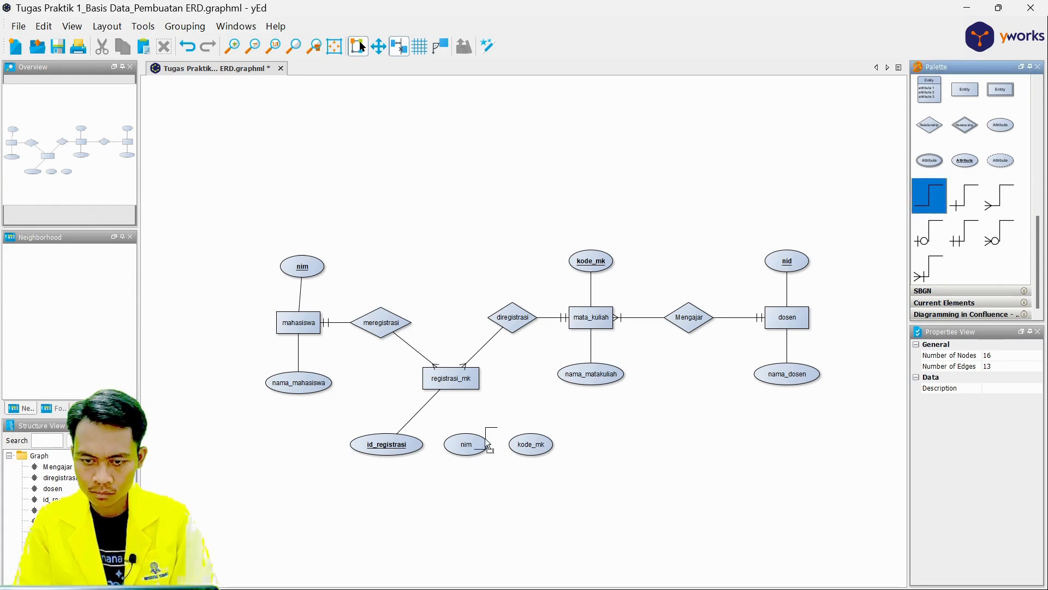
{"action": "left_click_drag", "start_coordinate": [484, 440], "coordinate": [460, 387]}
{"action": "left_click_drag", "start_coordinate": [530, 444], "coordinate": [500, 382]}
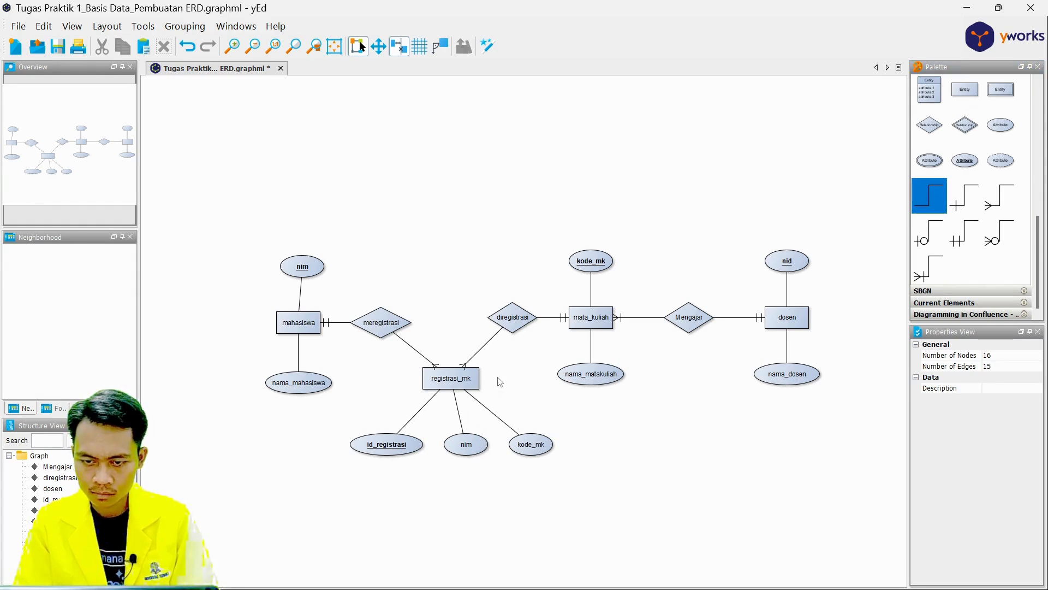
Select the entire diagram, fit the content to the drawing view and clear the selection.
{"action": "left_click_drag", "start_coordinate": [257, 197], "coordinate": [847, 524]}
{"action": "left_click", "coordinate": [107, 26]}
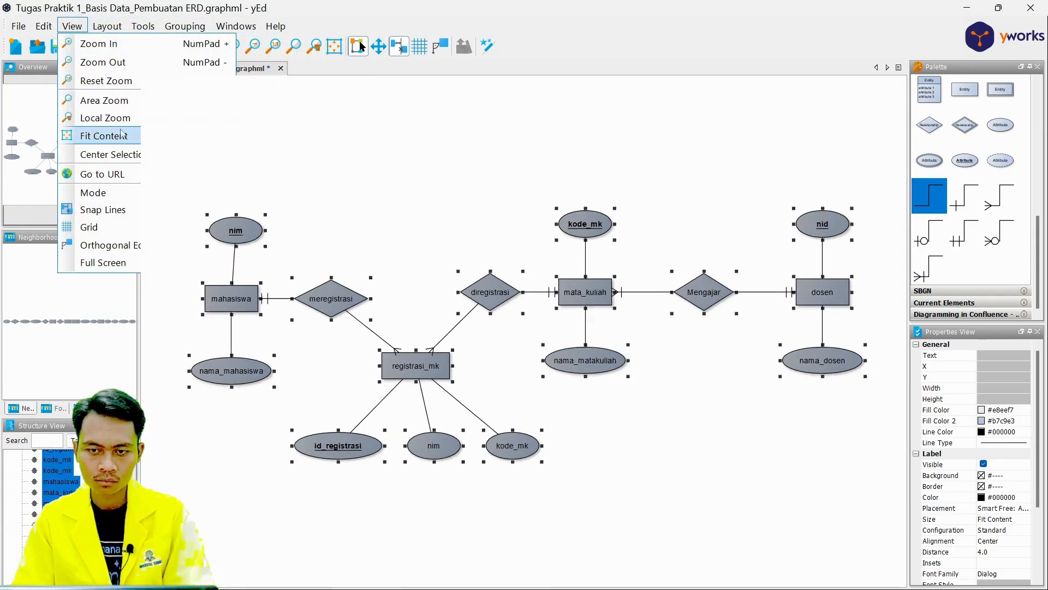
{"action": "left_click", "coordinate": [104, 134]}
{"action": "left_click", "coordinate": [736, 459]}
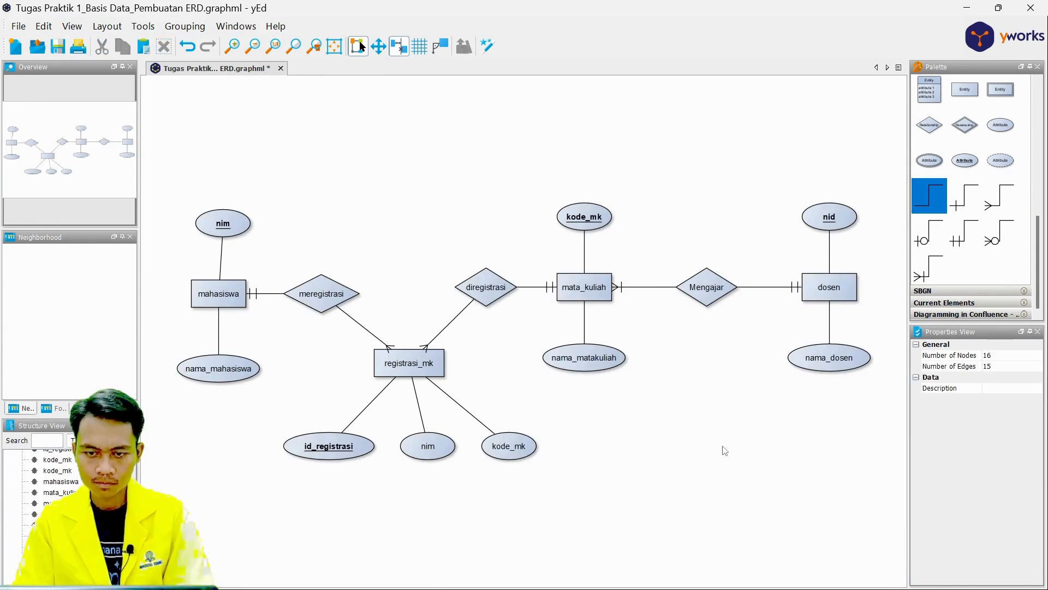